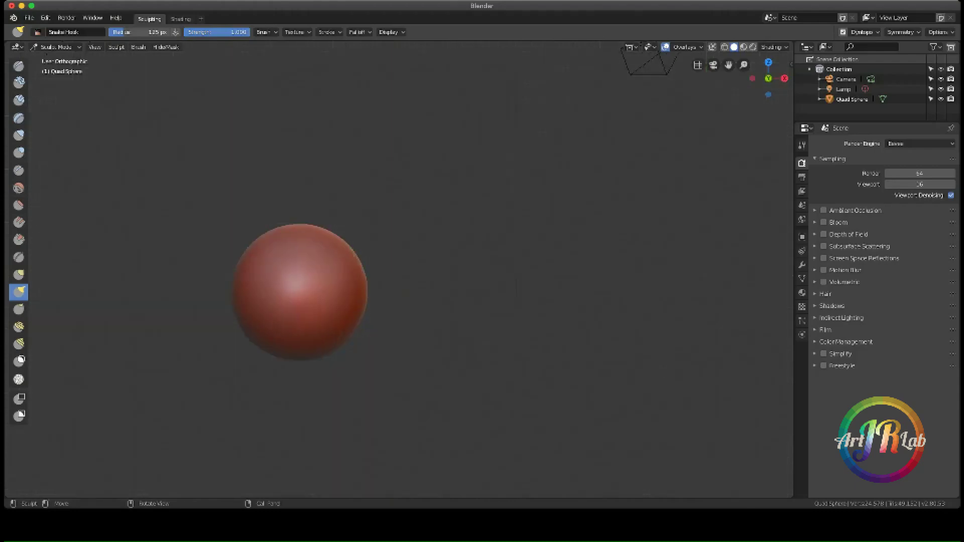
Pull a neck and head up from the sphere with Snake Hook, then inflate it.
middle_click_drag(301, 234, 355, 280, "shift")
key("shift+space")
key("i")
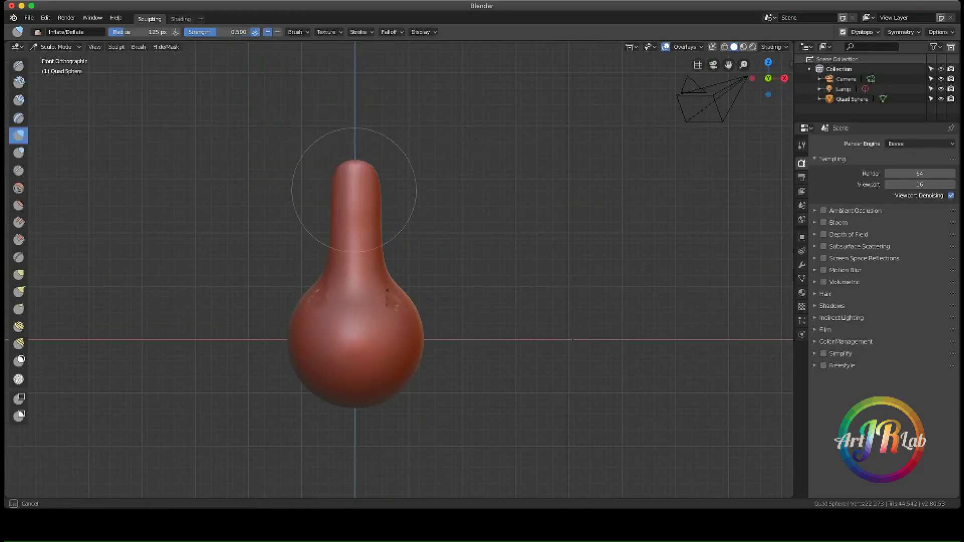
mouse_move(386, 296)
middle_mouse_down()
mouse_move(350, 189)
mouse_move(387, 172)
mouse_move(398, 282)
middle_mouse_up()
scroll(335, 265, "up", 4)
In Front view, pull two long ears up from the top of the head with Snake Hook.
key("shift+space")
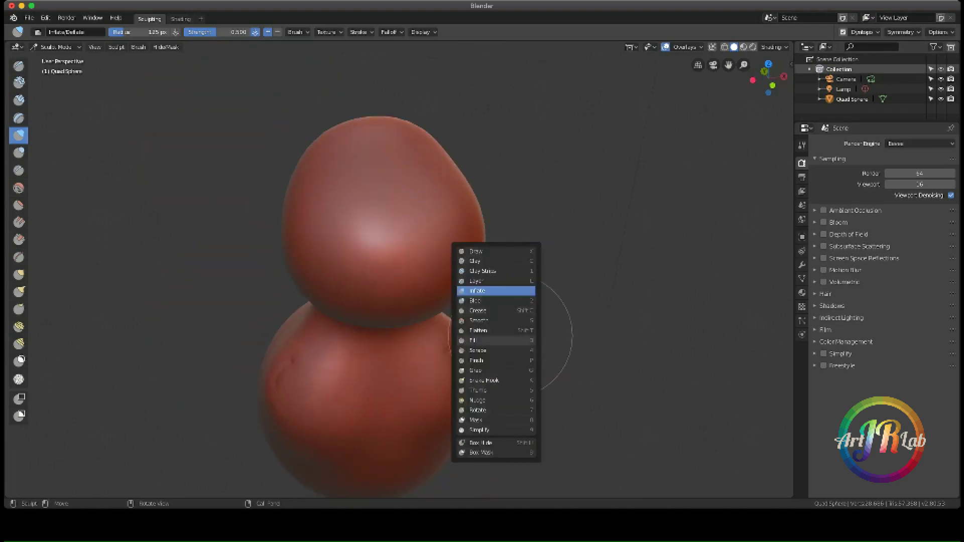
key("k")
key("KP_1")
left_click_drag(462, 252, 538, 196)
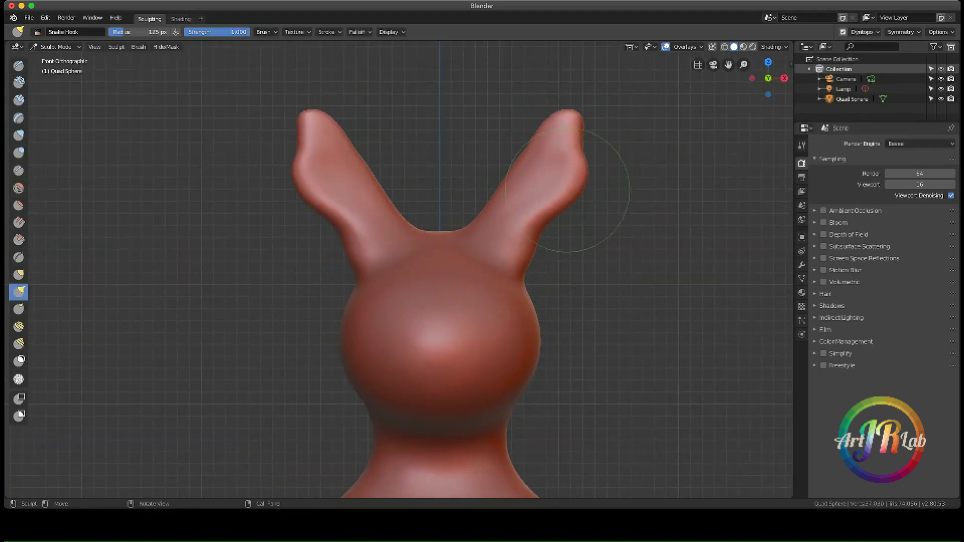
Inflate and pinch the rabbit's body below the head, orbiting in to check it.
key("shift+space")
key("i")
mouse_move(581, 97)
middle_mouse_down()
mouse_move(548, 233)
mouse_move(430, 281)
mouse_move(382, 186)
middle_mouse_up()
key("shift+space")
key("p")
key("shift+space")
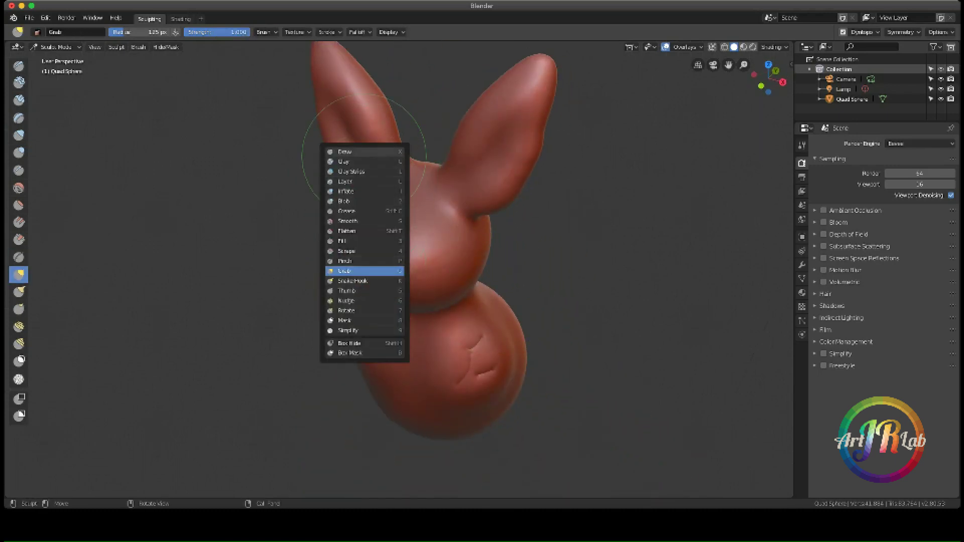
mouse_move(381, 270)
middle_mouse_down()
mouse_move(463, 255)
mouse_move(445, 243)
middle_mouse_up()
Raise a bump for a front limb with Inflate, undoing a first pulled-out limb.
key("shift+space")
left_click_drag(398, 323, 452, 396)
key("ctrl+z")
key("shift+space")
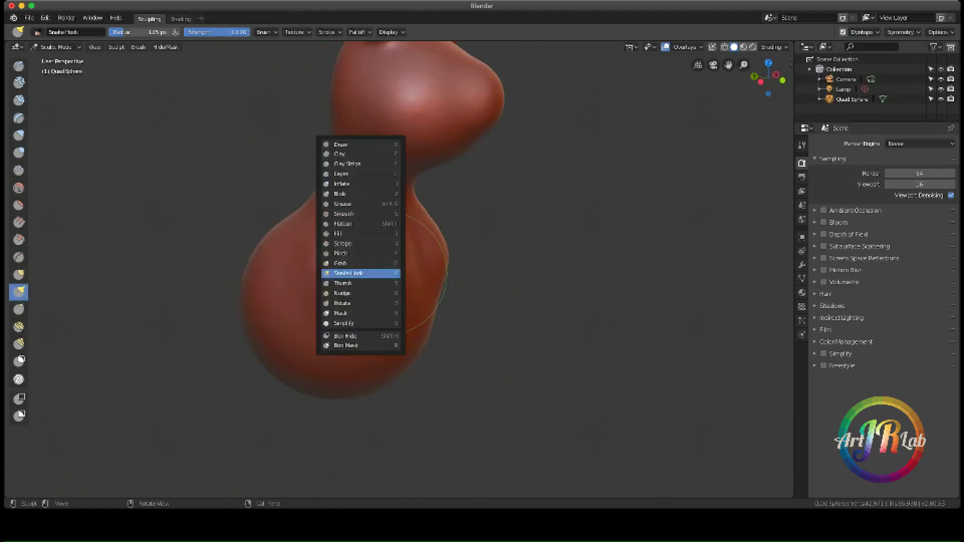
key("i")
left_click_drag(372, 301, 378, 295)
mouse_move(379, 295)
middle_mouse_down()
mouse_move(391, 273)
mouse_move(484, 280)
mouse_move(351, 327)
middle_mouse_up()
key("shift+space")
left_click(327, 422)
mouse_move(326, 422)
middle_mouse_down()
mouse_move(478, 383)
mouse_move(570, 106)
middle_mouse_up()
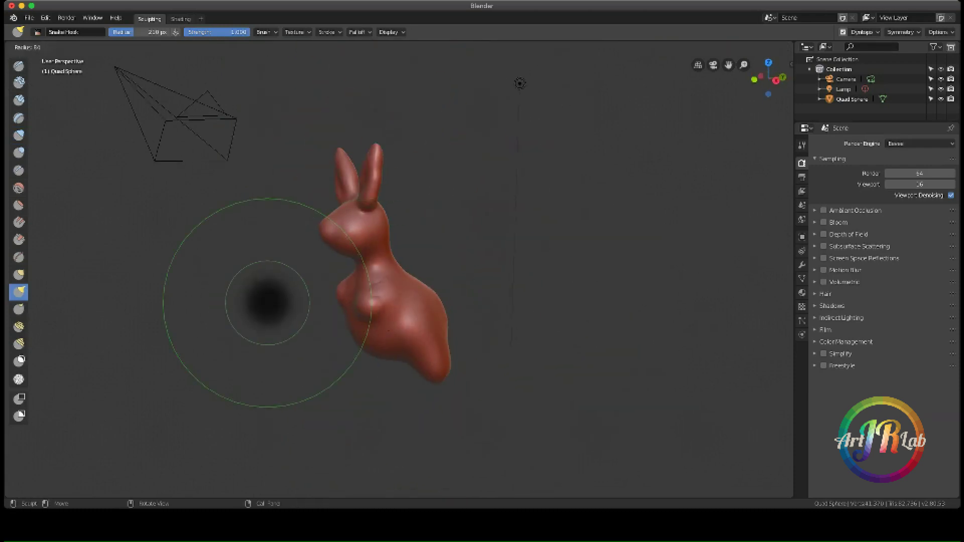
Drag out front arms, hind legs and a stubby tail nub, then inflate near the chest.
middle_click_drag(348, 340, 474, 280)
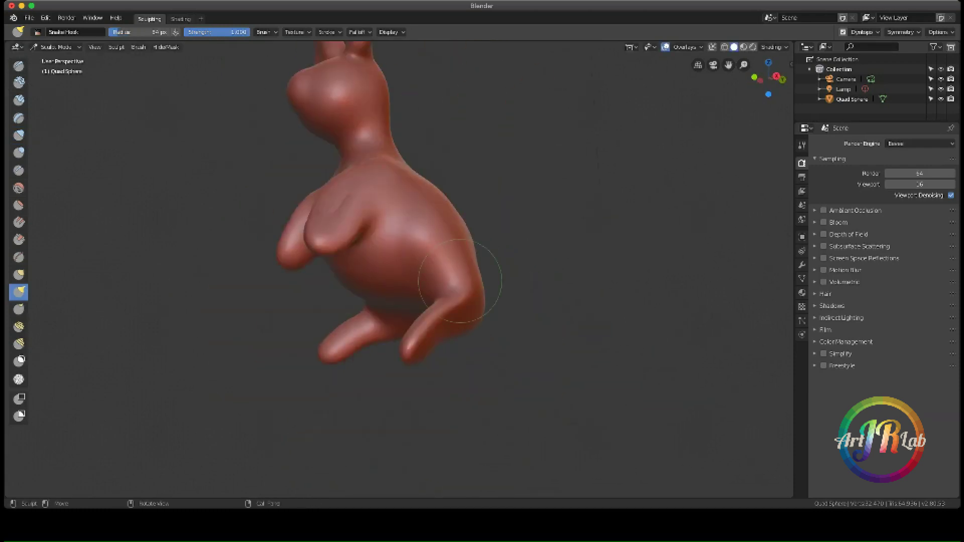
scroll(324, 302, "up", 3)
middle_click_drag(349, 270, 477, 332)
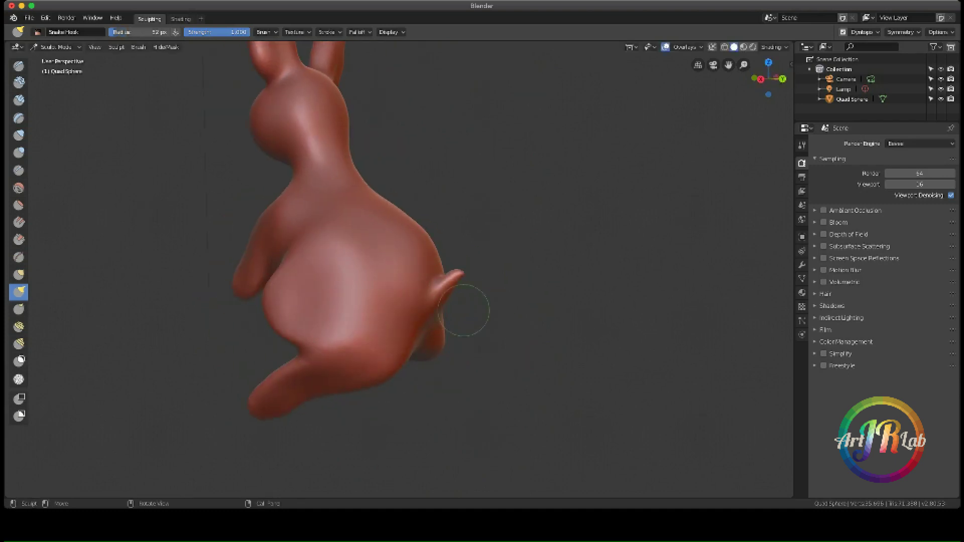
mouse_move(436, 295)
middle_mouse_down()
mouse_move(495, 291)
mouse_move(452, 259)
mouse_move(474, 269)
mouse_move(471, 254)
mouse_move(510, 265)
mouse_move(522, 281)
mouse_move(477, 284)
middle_mouse_up()
key("i")
mouse_move(672, 295)
middle_mouse_down()
mouse_move(452, 323)
mouse_move(674, 65)
middle_mouse_up()
middle_click_drag(462, 241, 461, 221, "ctrl")
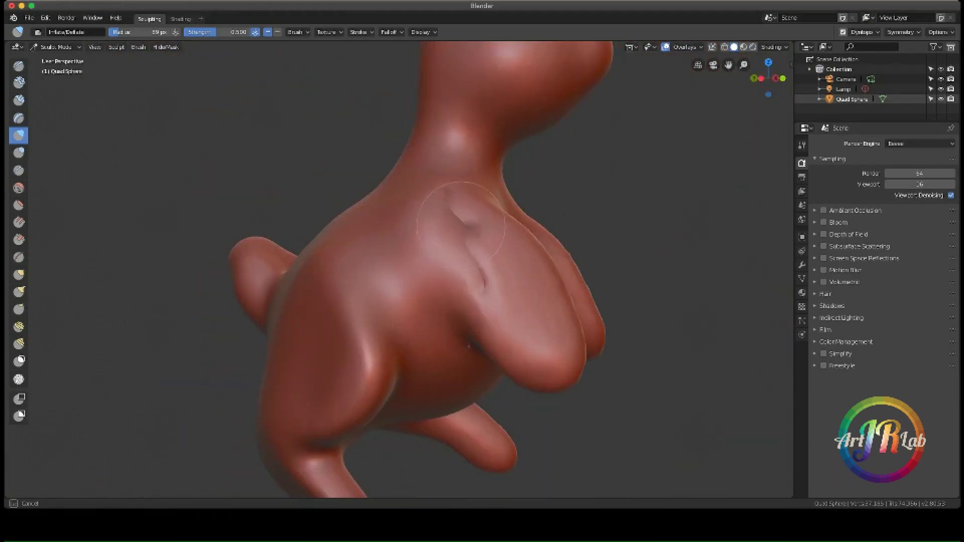
left_click_drag(28, 153, 89, 153)
Crease a line down the rabbit's chest with the Crease brush.
mouse_move(452, 251)
middle_mouse_down()
mouse_move(452, 291)
mouse_move(502, 281)
mouse_move(402, 251)
middle_mouse_up()
left_click(38, 187)
scroll(482, 272, "down", 5)
key("shift+c")
scroll(483, 271, "up", 8)
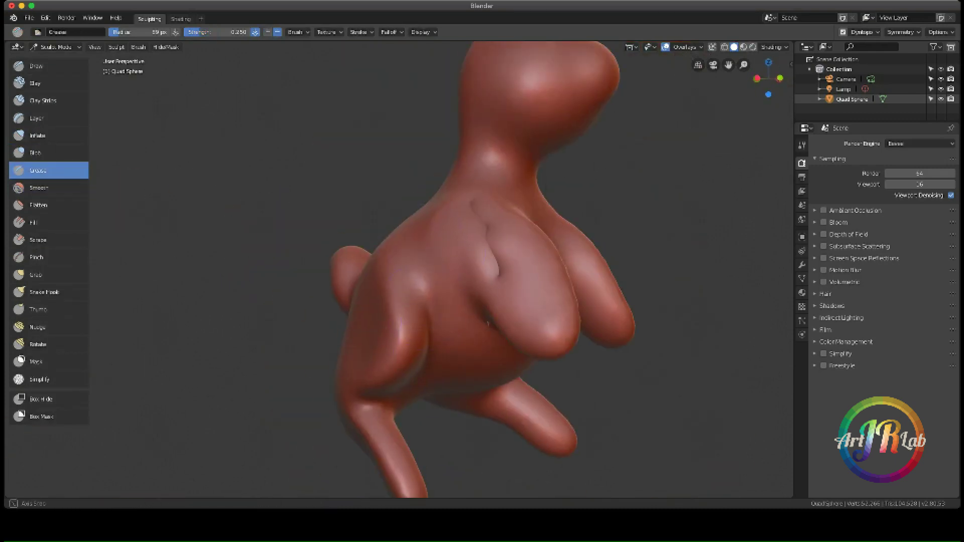
mouse_move(482, 272)
middle_mouse_down()
mouse_move(532, 292)
mouse_move(503, 271)
mouse_move(482, 236)
middle_mouse_up()
Resize the brush with F and inflate the snout into a rounder nose tip.
scroll(483, 272, "up", 5)
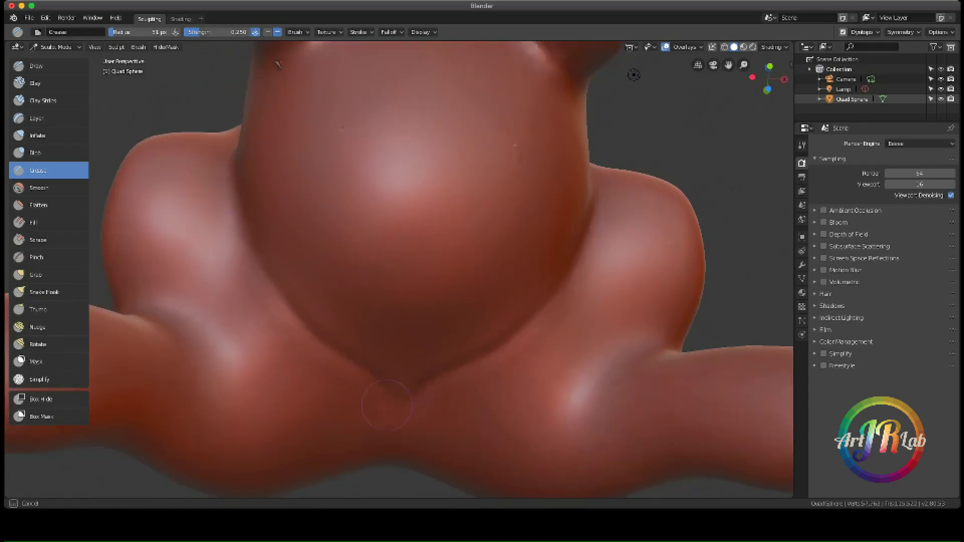
key("Home")
scroll(434, 59, "up", 6)
middle_click_drag(433, 60, 543, 211)
scroll(565, 300, "up", 3)
key("f")
key("i")
mouse_move(453, 251)
middle_mouse_down()
mouse_move(342, 219)
mouse_move(382, 251)
mouse_move(312, 256)
mouse_move(306, 371)
middle_mouse_up()
key("shift+c")
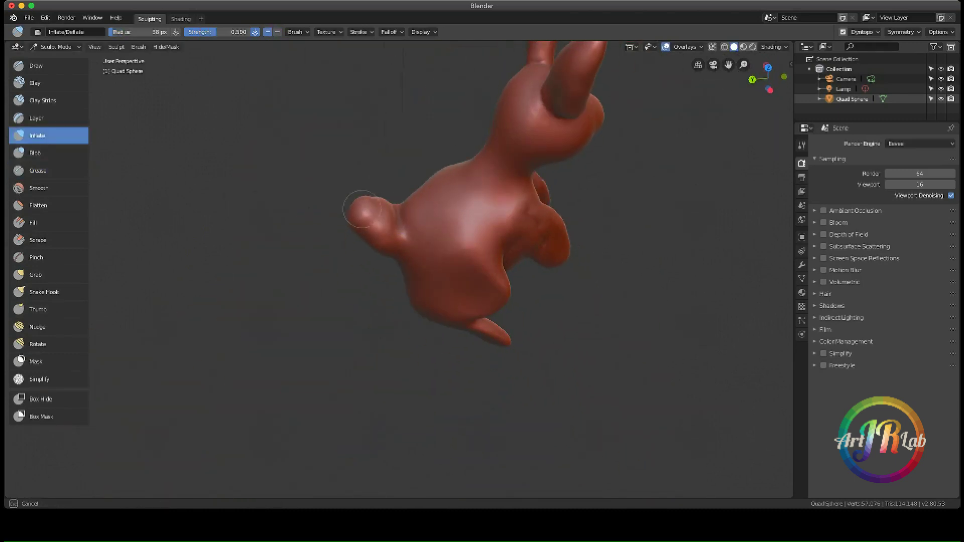
Pull lumpy tufts out of the tail with Snake Hook, then refine them with Crease and Blob.
middle_click_drag(362, 209, 335, 278)
key("k")
scroll(367, 216, "up", 3)
scroll(390, 217, "up", 2)
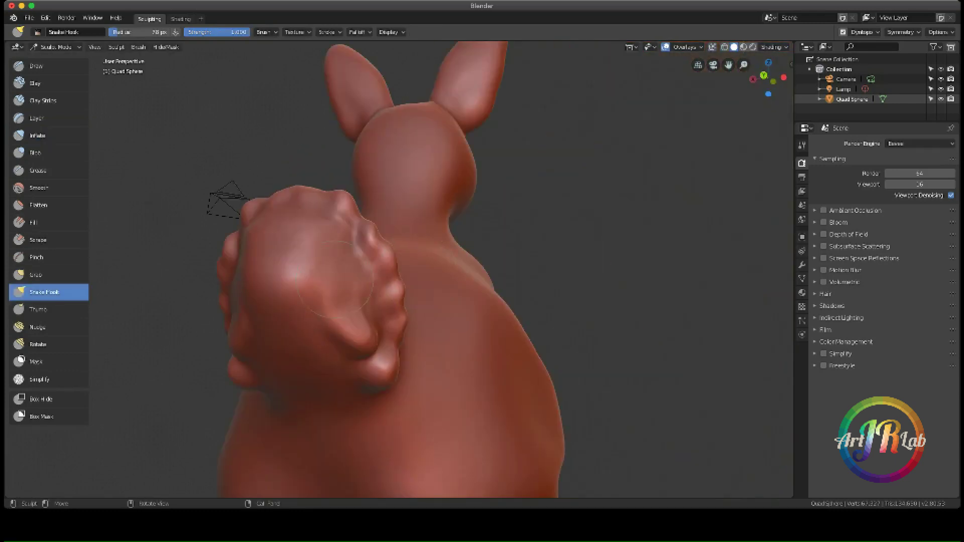
left_click_drag(333, 312, 337, 313)
mouse_move(336, 314)
middle_mouse_down()
mouse_move(452, 282)
mouse_move(485, 287)
mouse_move(305, 306)
middle_mouse_up()
key("shift+c")
mouse_move(442, 308)
middle_mouse_down()
mouse_move(639, 343)
mouse_move(512, 336)
middle_mouse_up()
key("shift+b")
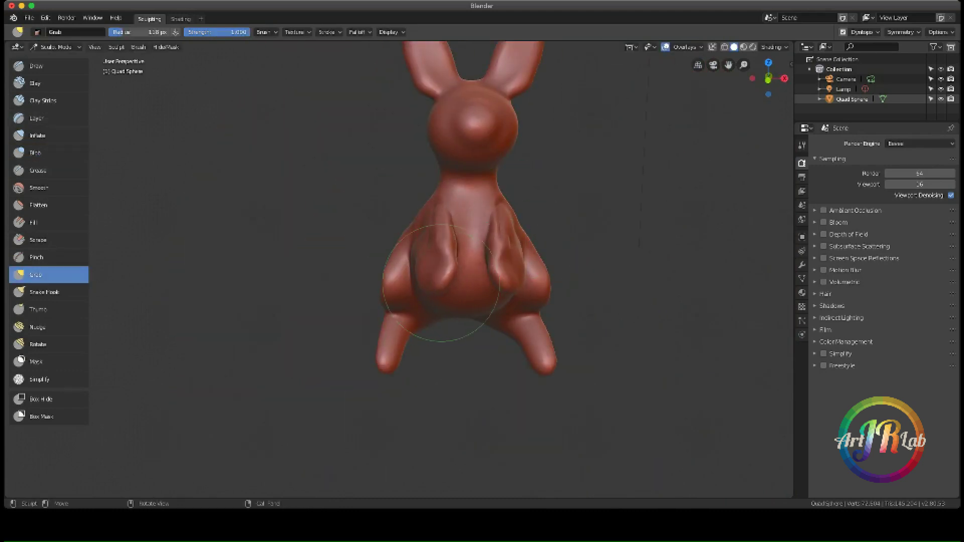
Sculpt a small bump beside the arm with the Draw brush.
middle_click_drag(441, 283, 580, 319)
scroll(486, 304, "up", 4)
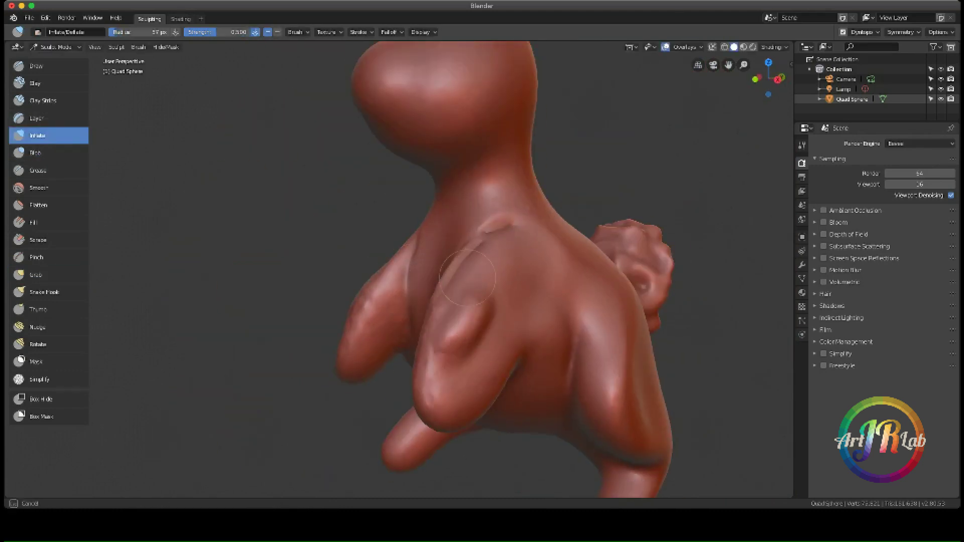
middle_click_drag(467, 278, 440, 320)
mouse_move(455, 229)
middle_mouse_down()
mouse_move(491, 231)
mouse_move(502, 282)
middle_mouse_up()
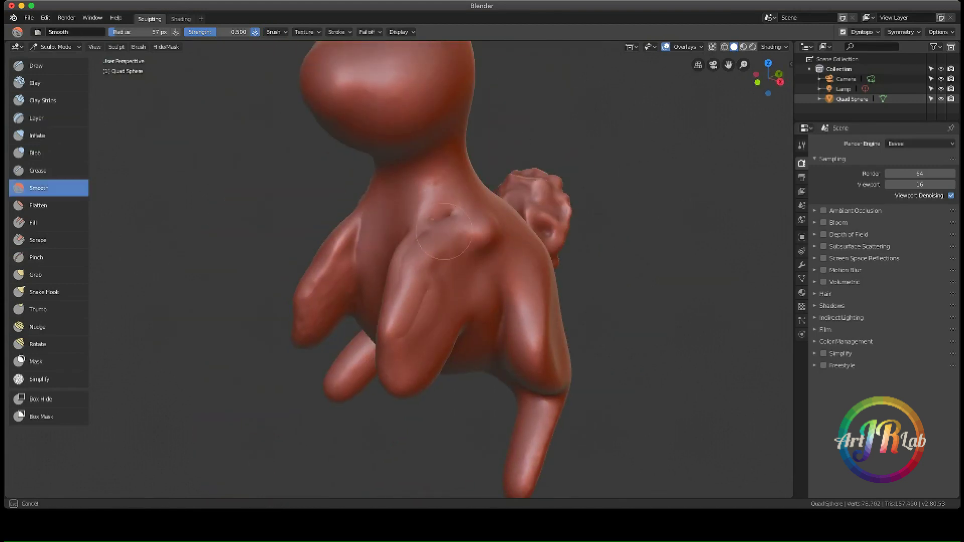
middle_click_drag(443, 231, 302, 269)
key("x")
middle_click_drag(158, 158, 351, 302)
left_click_drag(359, 334, 357, 317)
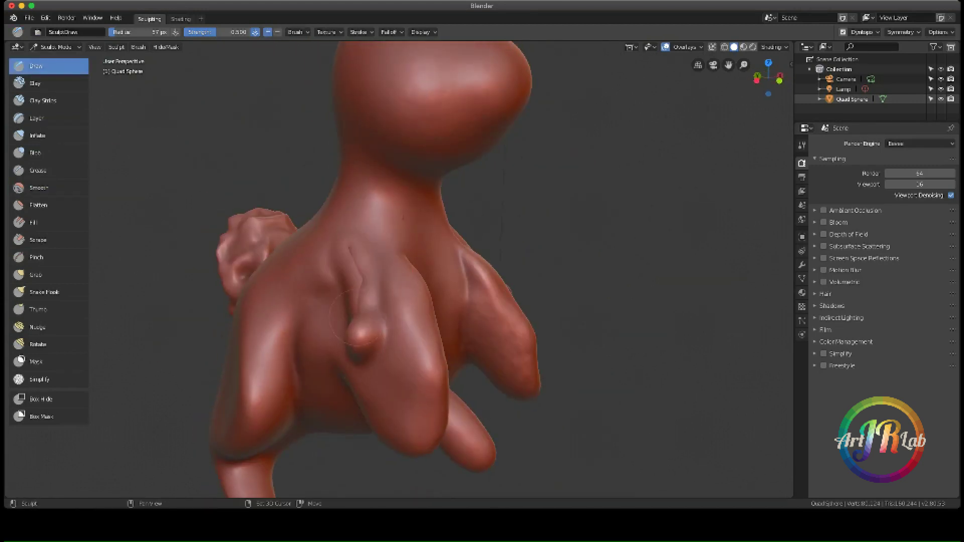
mouse_move(357, 334)
middle_mouse_down()
mouse_move(452, 311)
mouse_move(231, 362)
middle_mouse_up()
Add a ridge running down the body with the Clay Strips brush.
key("c")
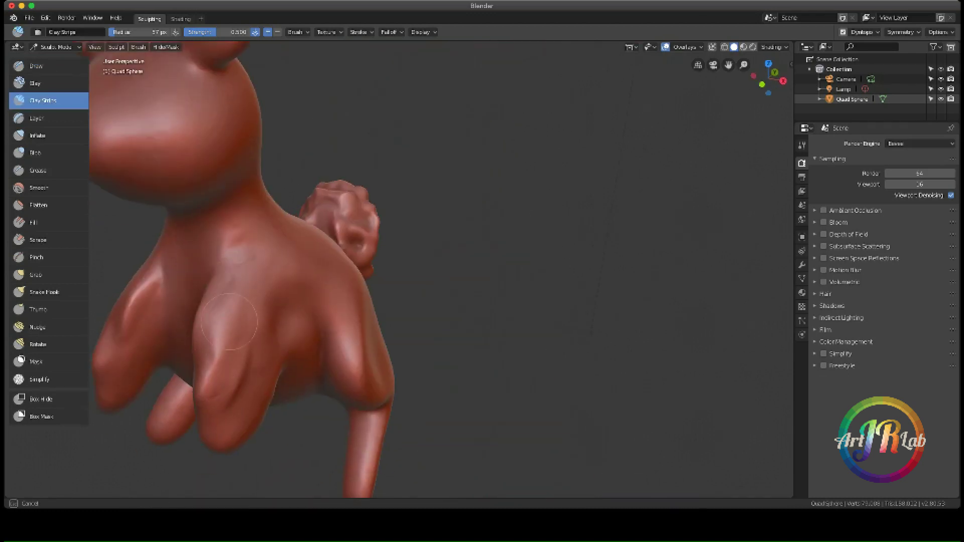
scroll(396, 280, "down", 5)
middle_click_drag(396, 280, 384, 119)
scroll(422, 368, "up", 5)
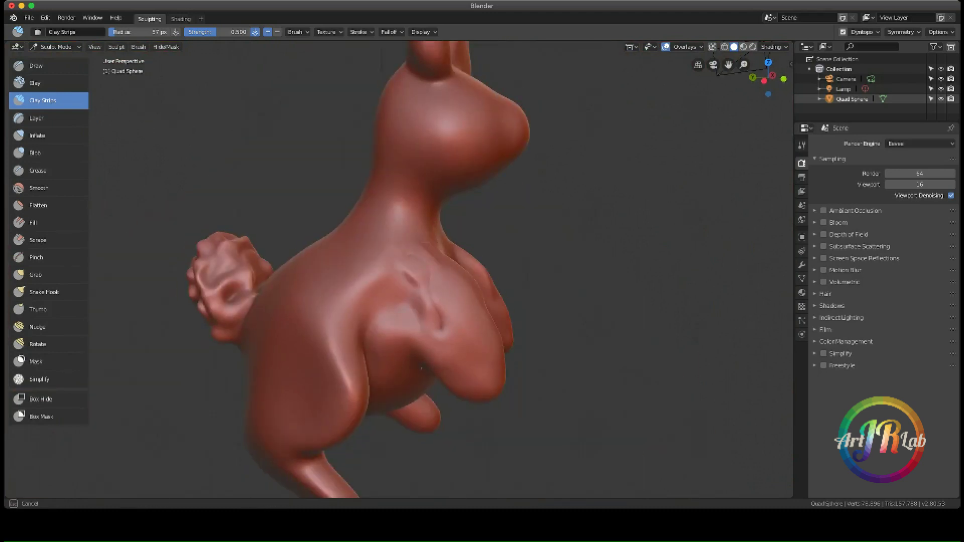
scroll(405, 307, "up", 4)
left_click_drag(307, 211, 294, 336)
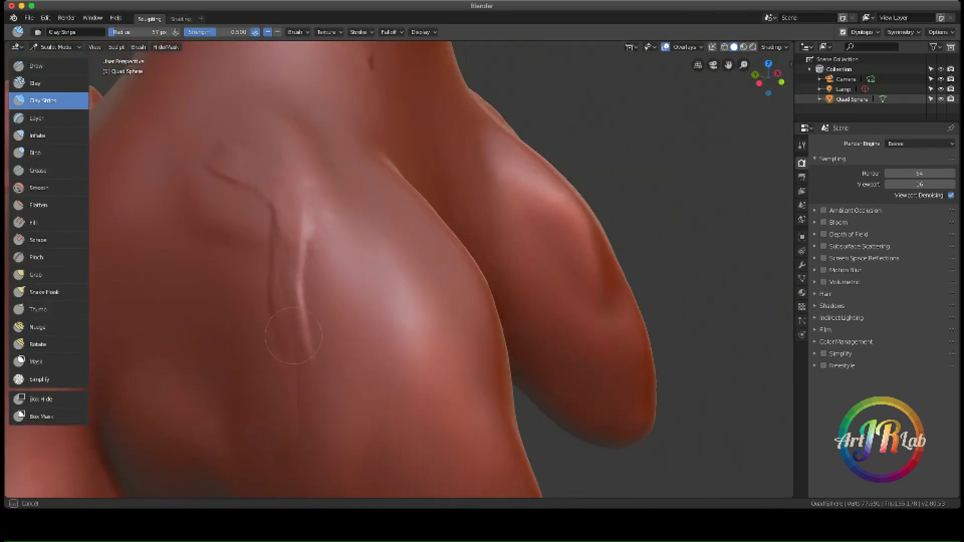
scroll(303, 333, "down", 5)
middle_click_drag(303, 333, 430, 112)
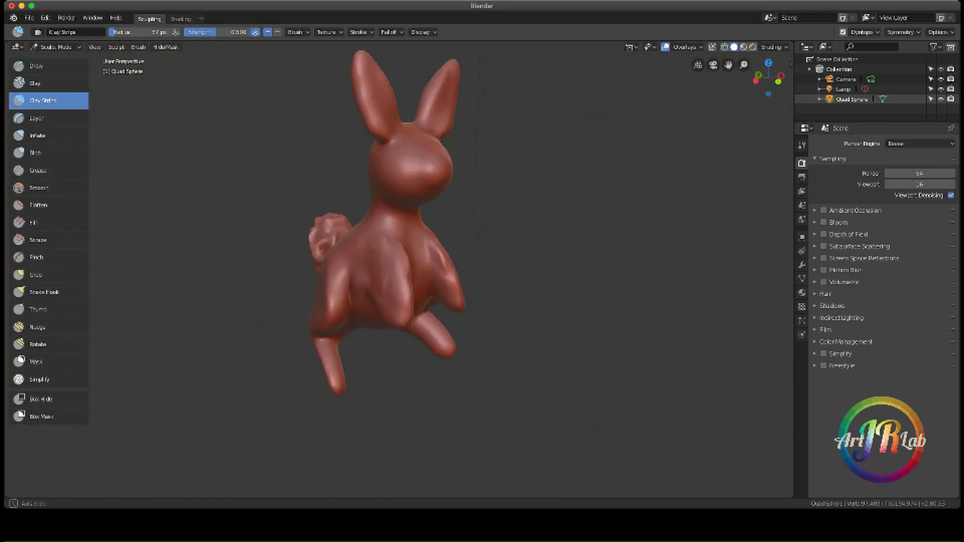
middle_click_drag(380, 254, 452, 251)
scroll(452, 251, "up", 3)
Orbit and zoom to inspect the rabbit's back, tail and side.
scroll(502, 249, "up", 2)
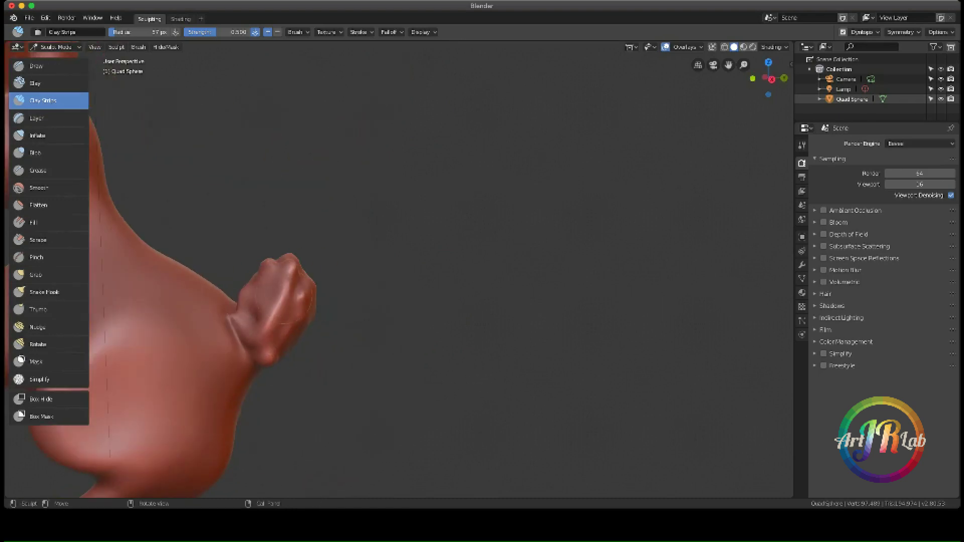
scroll(540, 247, "up", 3)
scroll(540, 246, "down", 2)
mouse_move(512, 97)
middle_mouse_down()
mouse_move(402, 226)
mouse_move(563, 256)
mouse_move(445, 255)
middle_mouse_up()
scroll(402, 226, "down", 3)
scroll(401, 226, "up", 3)
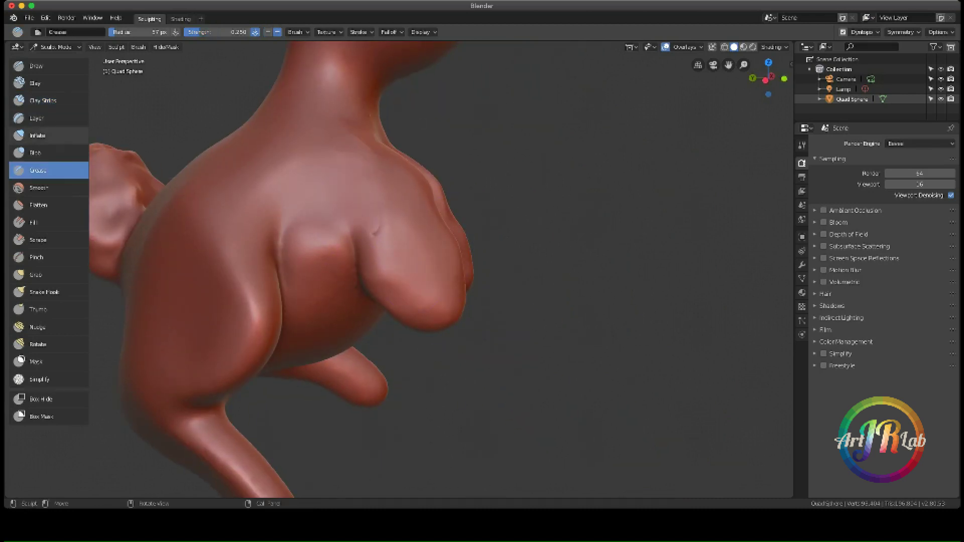
middle_click_drag(442, 308, 494, 175)
mouse_move(573, 322)
middle_mouse_down()
mouse_move(452, 312)
mouse_move(473, 319)
mouse_move(435, 166)
middle_mouse_up()
scroll(452, 312, "up", 3)
Build up clay strips over the front paws, chest and body, checking side and three-quarter views.
key("shift+c")
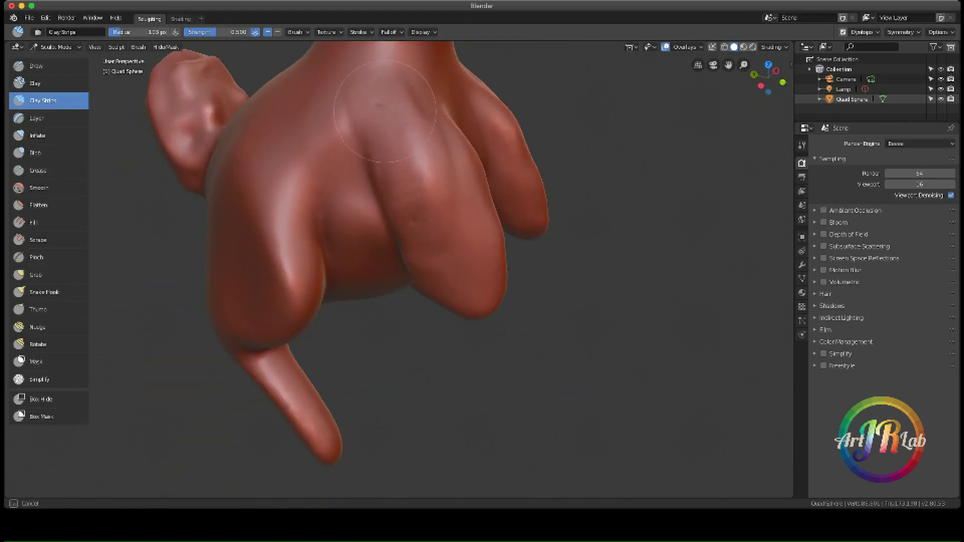
middle_click_drag(385, 112, 383, 255)
scroll(384, 255, "up", 2)
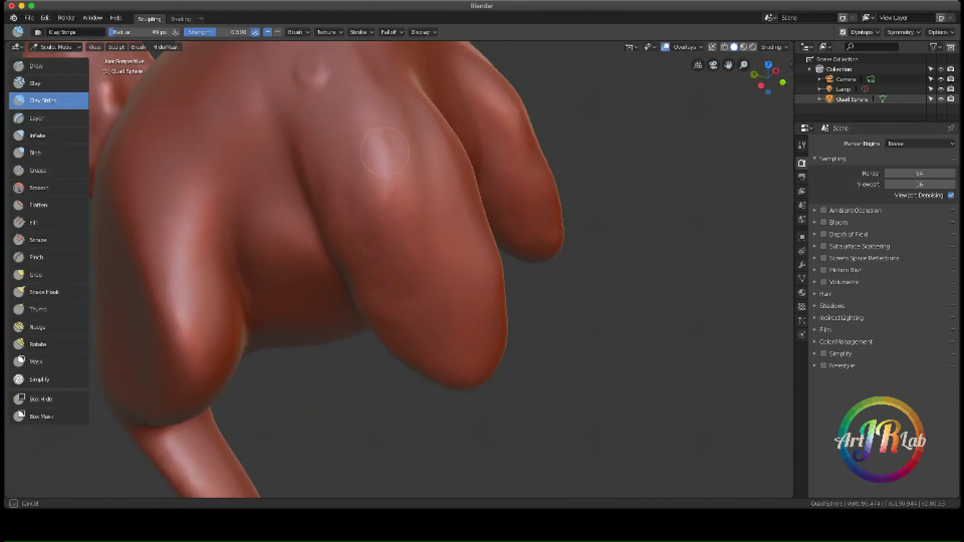
scroll(384, 151, "down", 5)
middle_click_drag(384, 152, 432, 241)
scroll(432, 241, "up", 5)
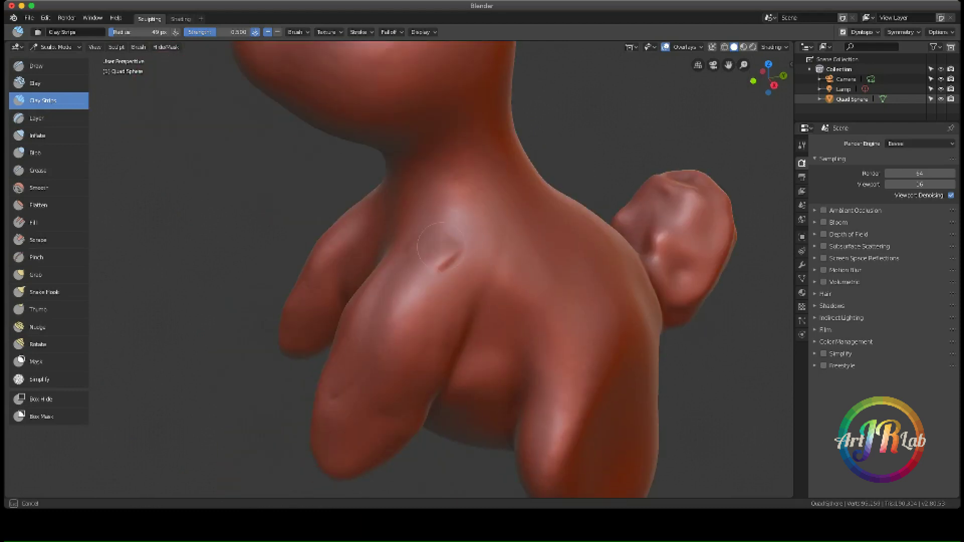
scroll(440, 246, "down", 5)
scroll(474, 269, "up", 4)
middle_click_drag(474, 269, 688, 134)
scroll(532, 403, "up", 4)
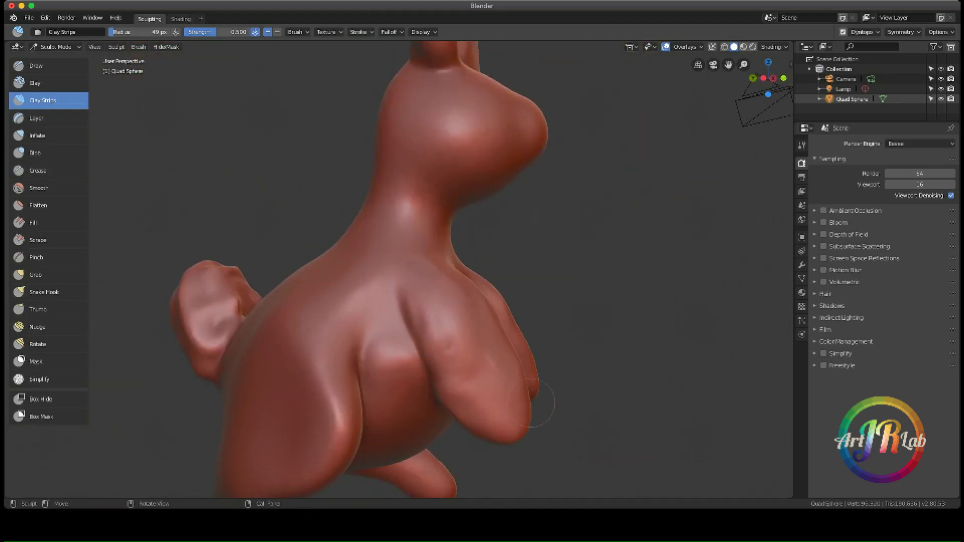
scroll(531, 404, "down", 5)
middle_click_drag(482, 118, 528, 84)
Give the rabbit a brown MatCap in the viewport shading options.
key("n")
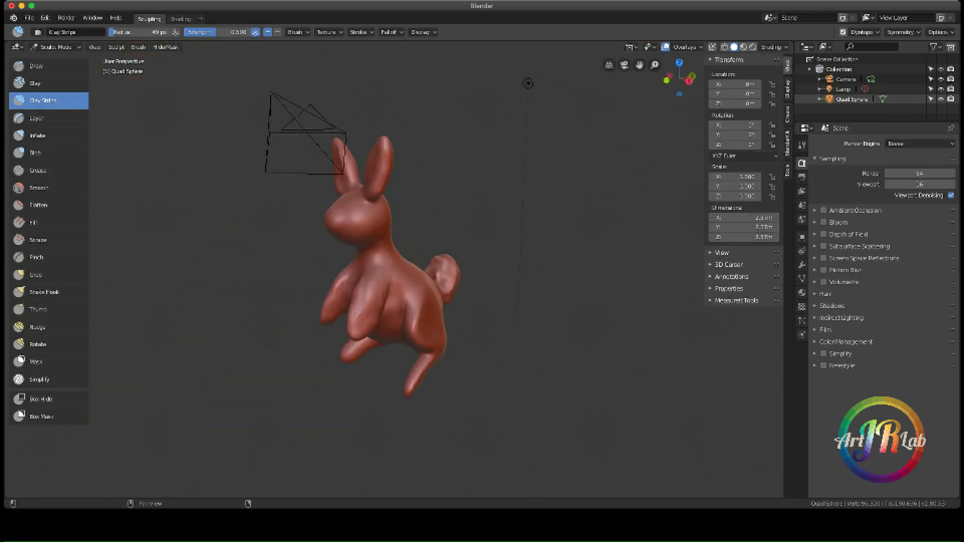
left_click(774, 47)
left_click(764, 101)
left_click(590, 135)
middle_click_drag(452, 251, 381, 241)
Try studio lighting and Material Preview, then return to Solid shading with the brown MatCap.
left_click(774, 47)
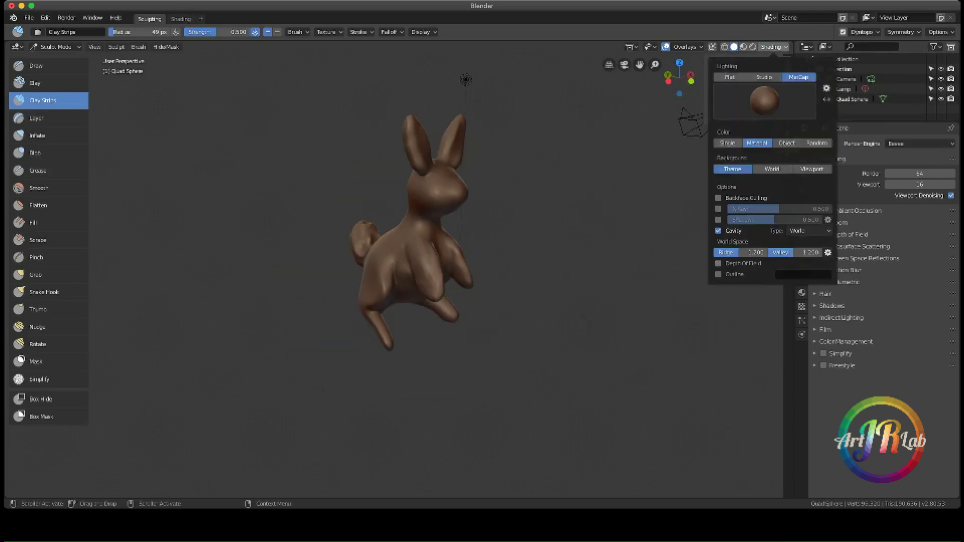
left_click(765, 77)
left_click(743, 46)
mouse_move(452, 251)
middle_mouse_down()
mouse_move(512, 301)
mouse_move(513, 335)
middle_mouse_up()
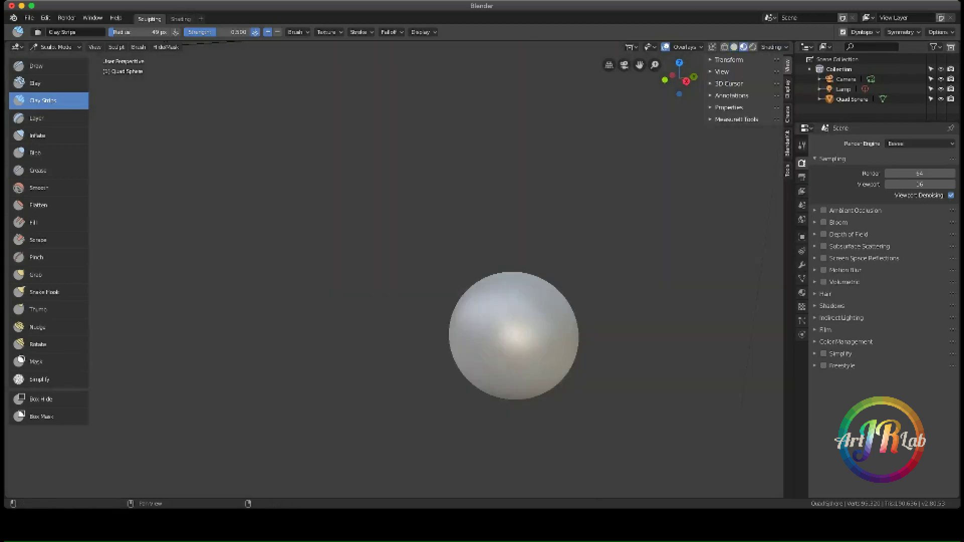
left_click(734, 47)
mouse_move(360, 82)
middle_mouse_down()
mouse_move(523, 198)
mouse_move(608, 226)
mouse_move(352, 216)
mouse_move(501, 80)
middle_mouse_up()
mouse_move(186, 184)
middle_mouse_down()
mouse_move(171, 171)
mouse_move(188, 151)
middle_mouse_up()
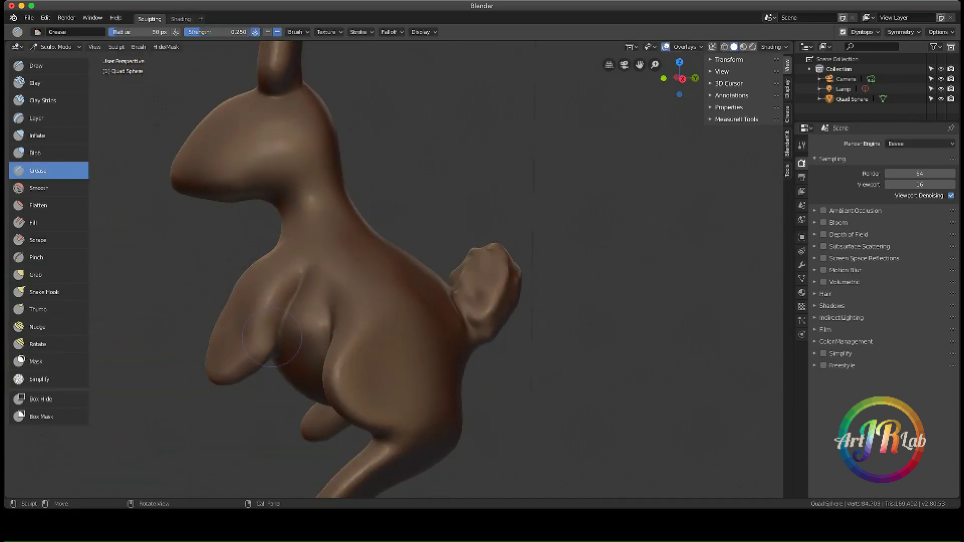
Adjust brush radius and strength, then sculpt the pointed snout from the front.
right_click(258, 354)
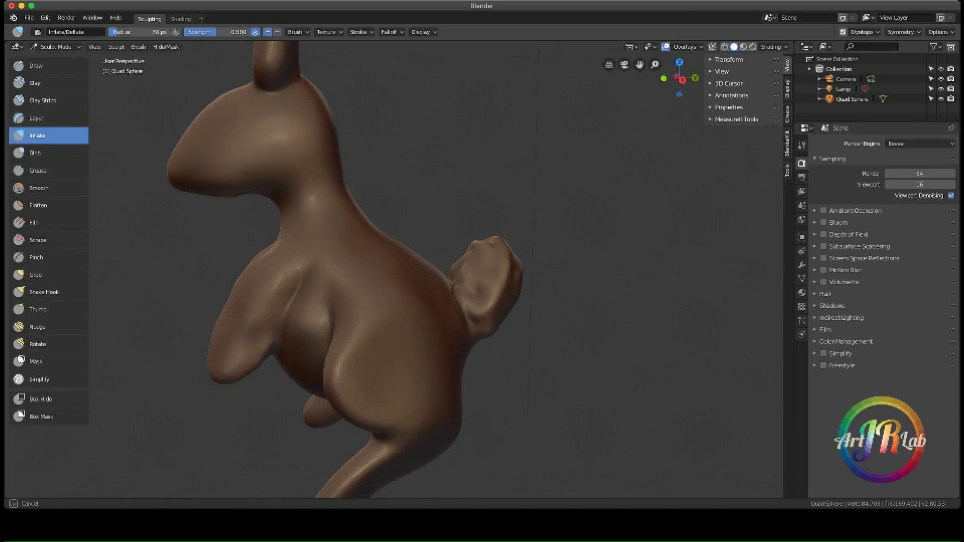
middle_click_drag(354, 316, 362, 312)
scroll(357, 317, "down", 5)
scroll(328, 205, "up", 6)
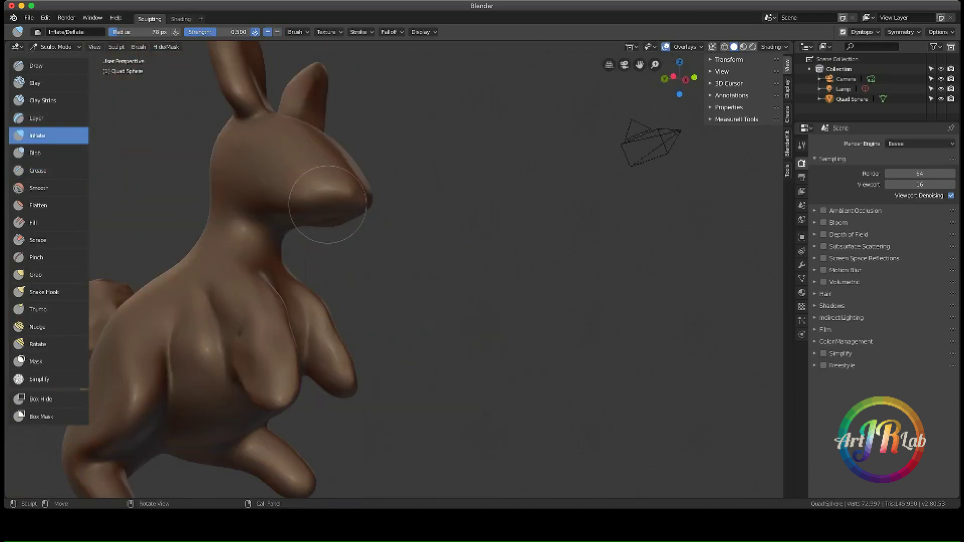
middle_click_drag(288, 188, 387, 176)
scroll(386, 176, "down", 5)
scroll(386, 176, "up", 5)
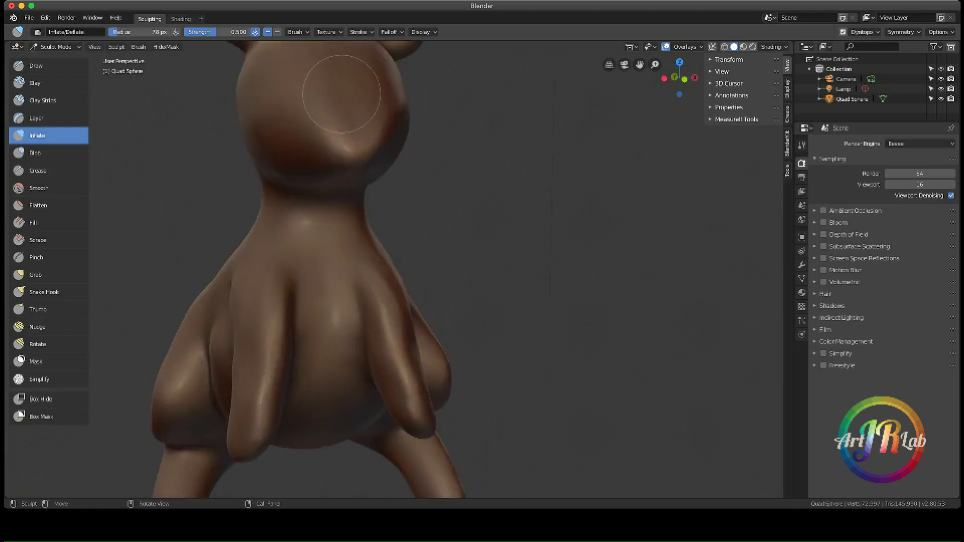
scroll(387, 176, "down", 3)
mouse_move(452, 288)
middle_mouse_down("shift")
mouse_move(487, 192)
mouse_move(482, 169)
middle_mouse_up("shift")
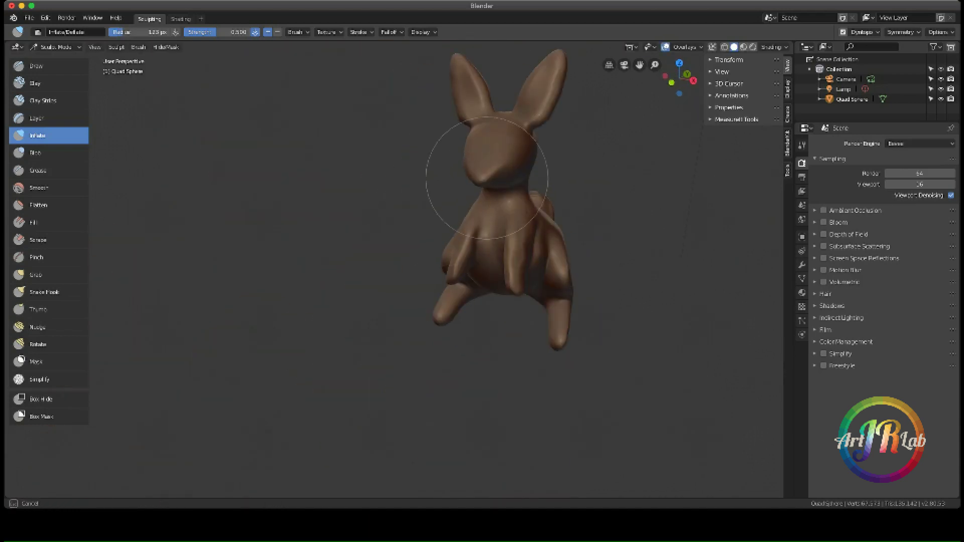
scroll(507, 265, "up", 4)
scroll(502, 256, "down", 3)
Raise eye bulges on both sides of the rabbit's head.
middle_click_drag(503, 256, 556, 280)
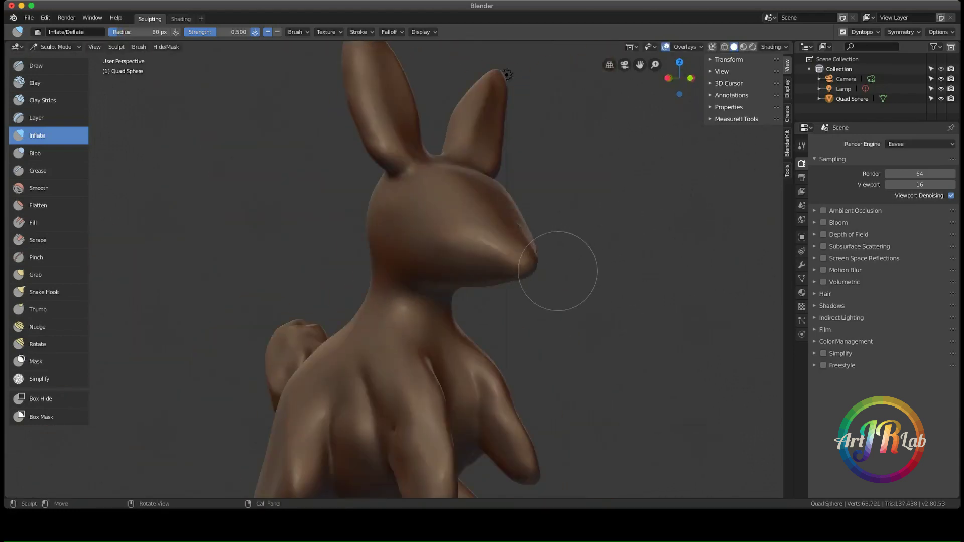
scroll(556, 280, "up", 3)
scroll(439, 204, "down", 3)
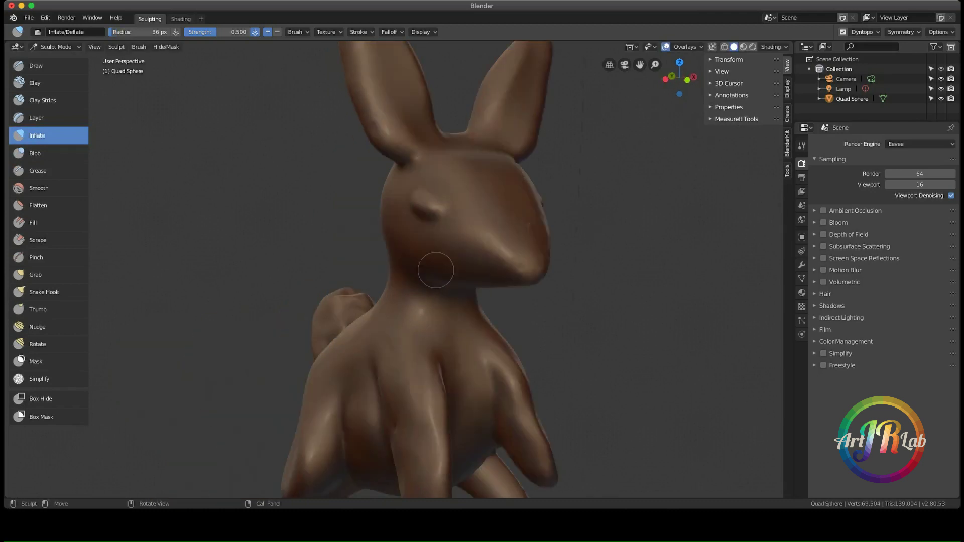
mouse_move(432, 269)
middle_mouse_down()
mouse_move(583, 281)
mouse_move(639, 301)
mouse_move(479, 236)
mouse_move(263, 189)
middle_mouse_up()
scroll(583, 282, "up", 3)
scroll(480, 236, "up", 3)
scroll(477, 224, "down", 5)
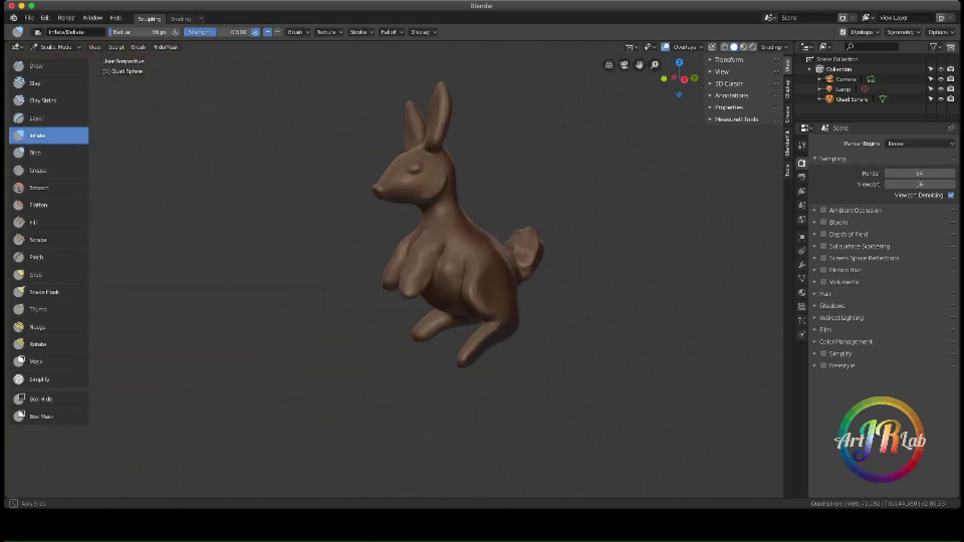
middle_click_drag(478, 224, 477, 224)
scroll(477, 224, "up", 5)
Check the Dyntopo settings and switch to Object Mode.
left_click(862, 32)
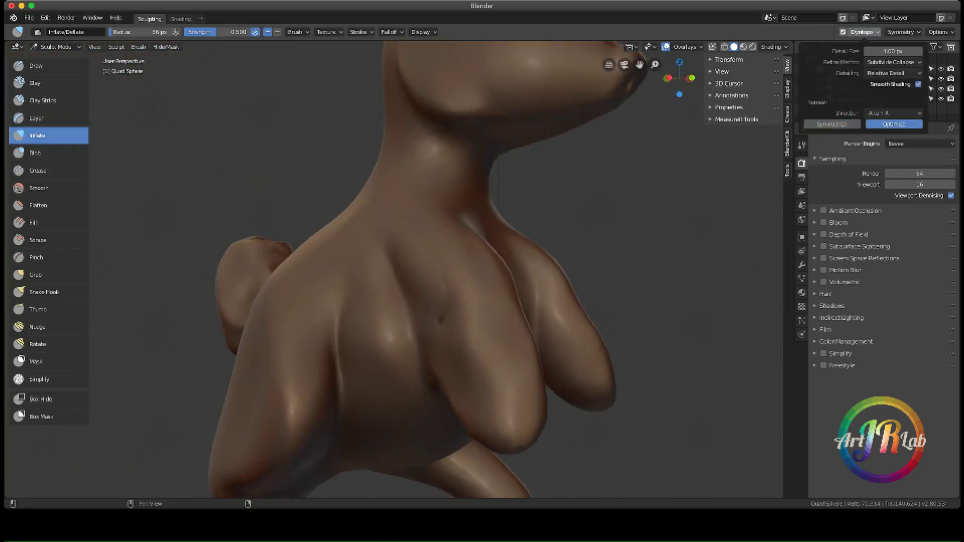
left_click(55, 47)
left_click(50, 22)
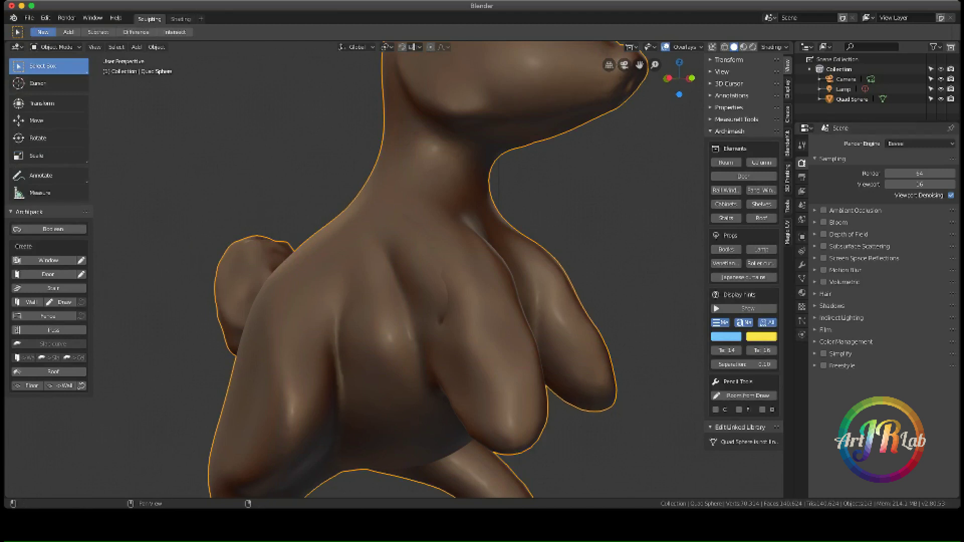
Check the rabbit through the scene camera, then orbit back out in solid shading.
left_click(29, 211)
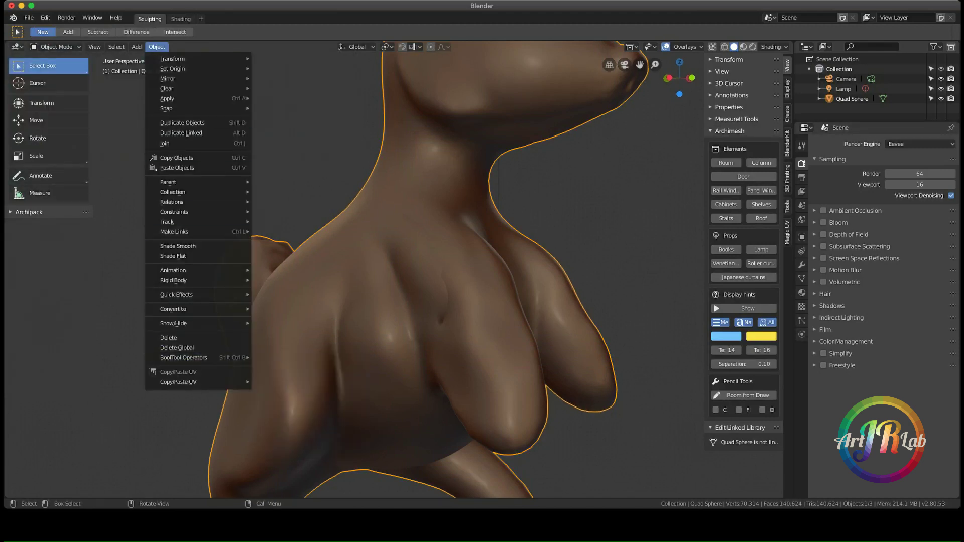
left_click(95, 46)
key("KP_0")
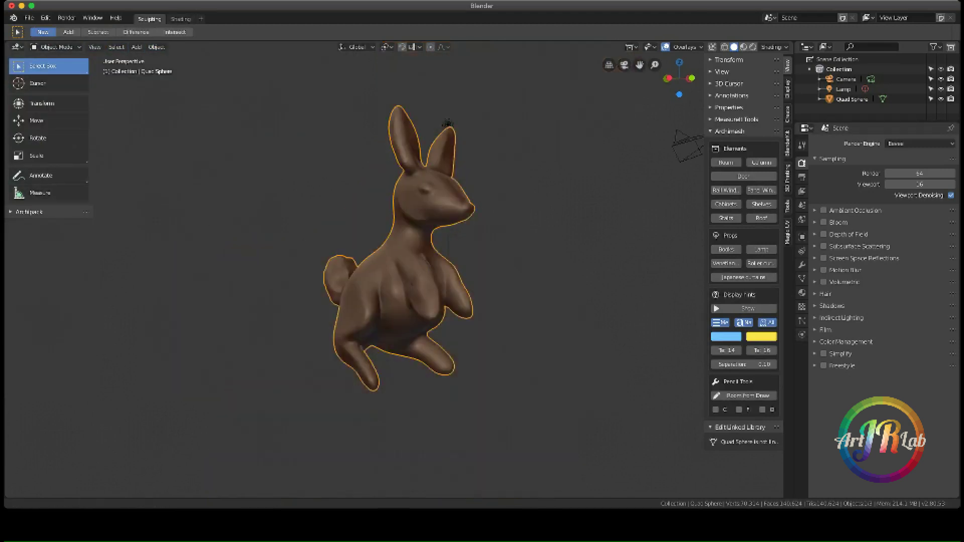
key("4")
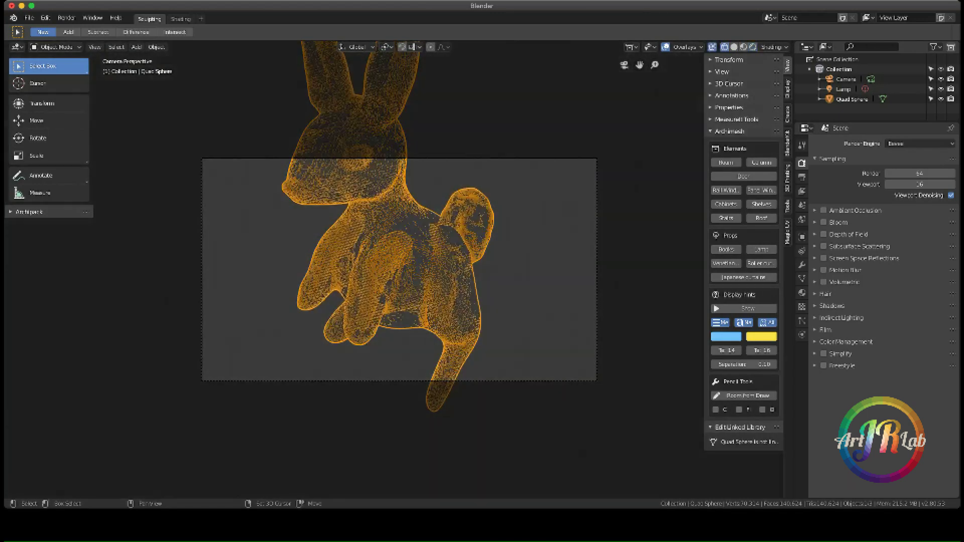
middle_click_drag(482, 271, 502, 272)
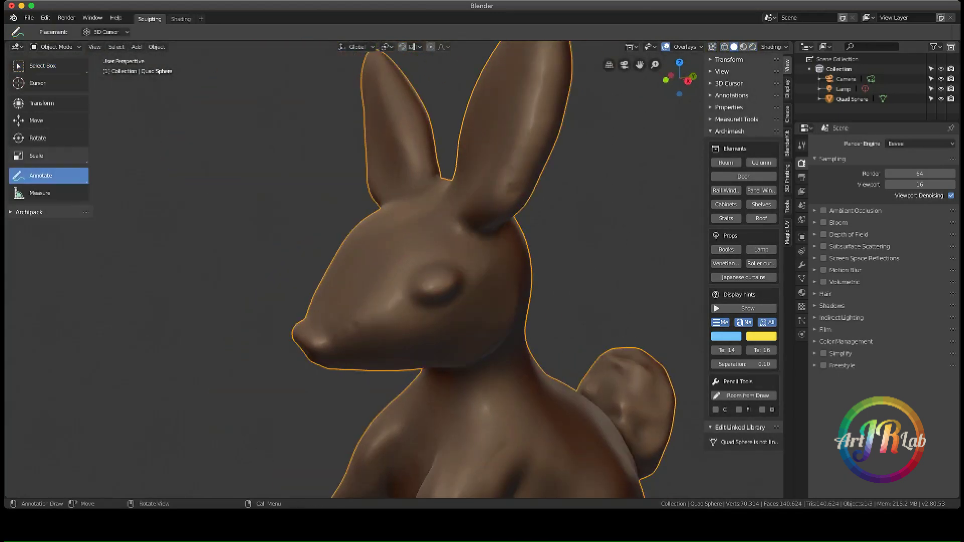
Run 3D-Print Make Manifold on the rabbit mesh and return to Sculpt Mode.
left_click(802, 205)
left_click(787, 179)
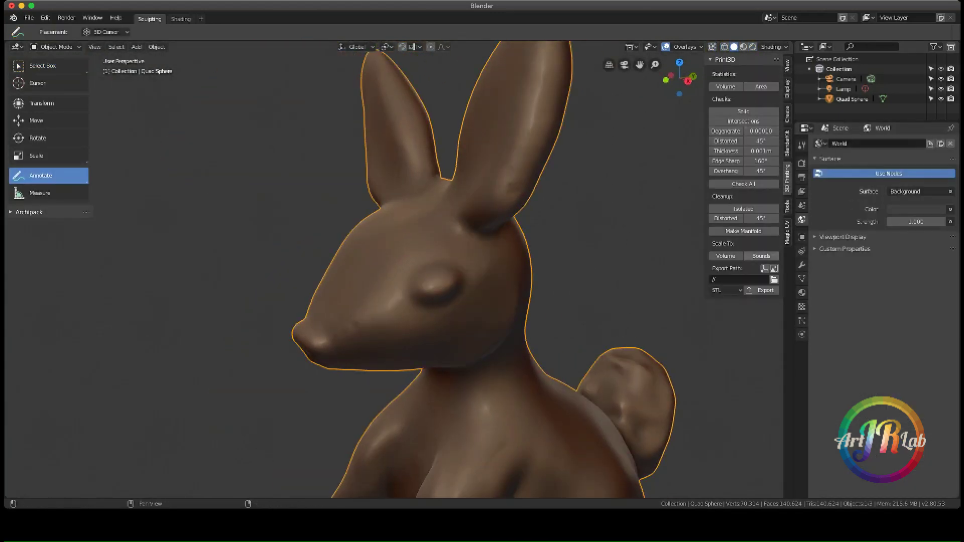
left_click(744, 230)
middle_click_drag(552, 201, 467, 53)
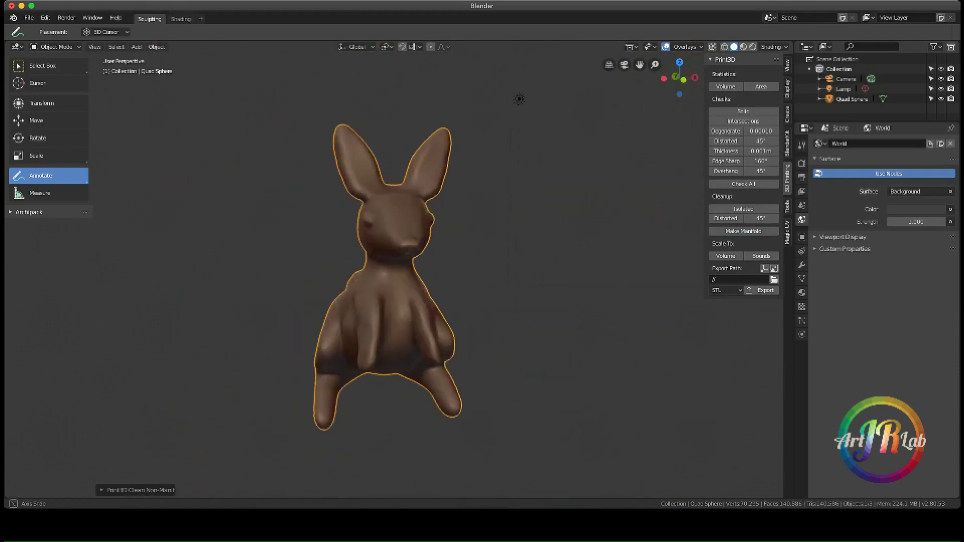
scroll(466, 53, "up", 4)
key("ctrl+Tab")
Orbit around the rabbit's head and ears to inspect them from several sides.
scroll(492, 108, "down", 8)
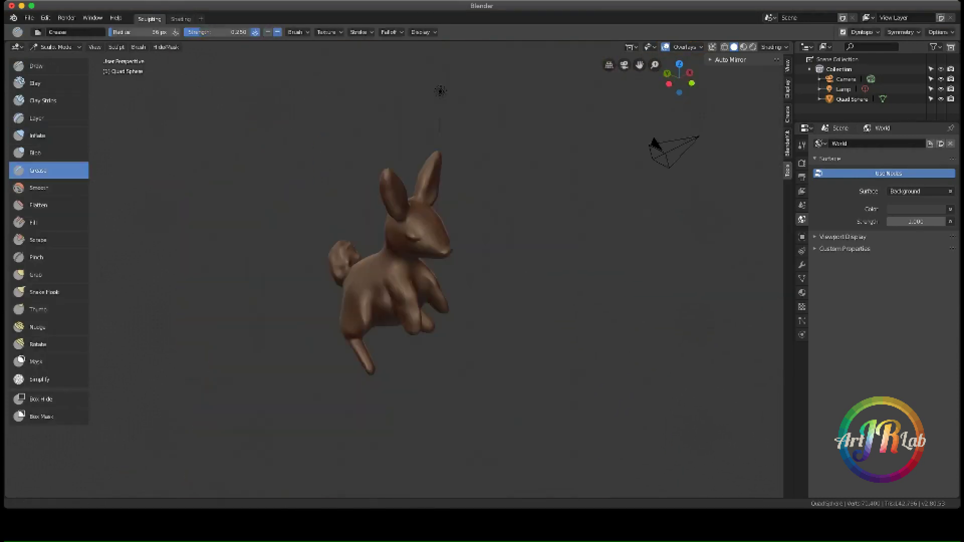
scroll(372, 253, "up", 8)
middle_click_drag(329, 282, 331, 252)
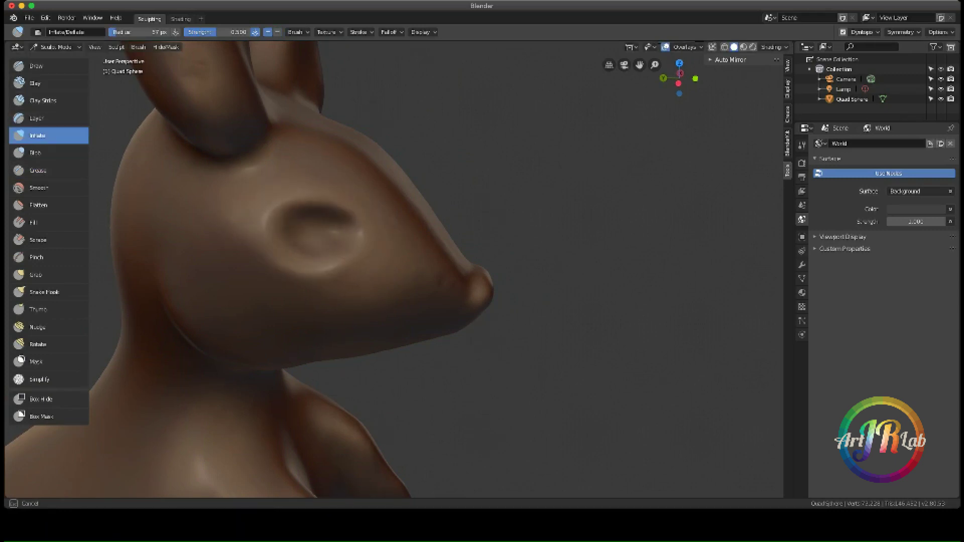
middle_click_drag(352, 241, 371, 236)
scroll(351, 241, "down", 3)
scroll(408, 269, "up", 4)
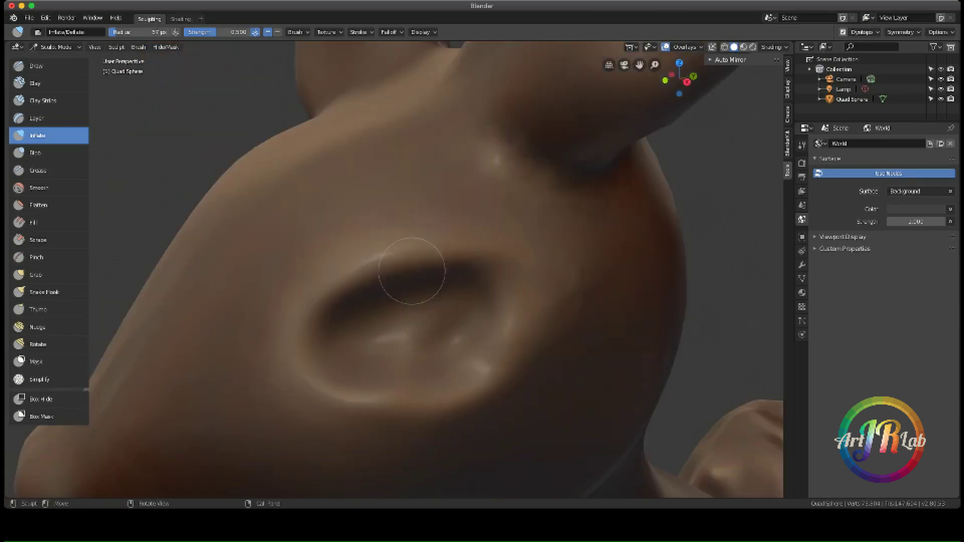
middle_click_drag(408, 269, 394, 335)
middle_click_drag(494, 179, 655, 165)
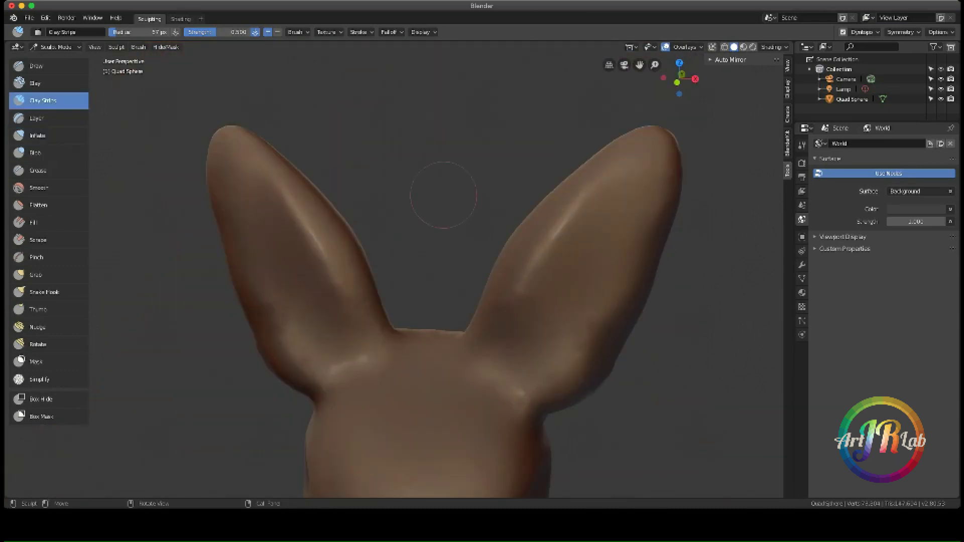
scroll(500, 269, "down", 3)
mouse_move(557, 374)
middle_mouse_down()
mouse_move(499, 270)
mouse_move(419, 306)
mouse_move(478, 351)
mouse_move(503, 331)
middle_mouse_up()
scroll(512, 295, "up", 4)
scroll(419, 307, "up", 1)
Sharpen the ears with the Crease brush and raise a chest bump with Layer.
key("shift+c")
mouse_move(436, 316)
middle_mouse_down()
mouse_move(460, 341)
mouse_move(671, 200)
middle_mouse_up()
scroll(447, 327, "up", 3)
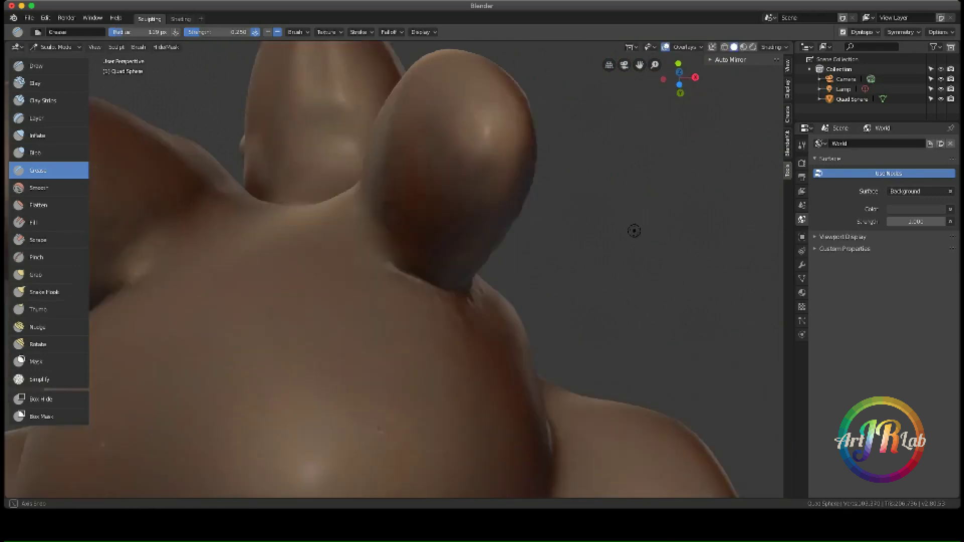
middle_click_drag(633, 230, 603, 261)
key("l")
left_click_drag(409, 263, 421, 250)
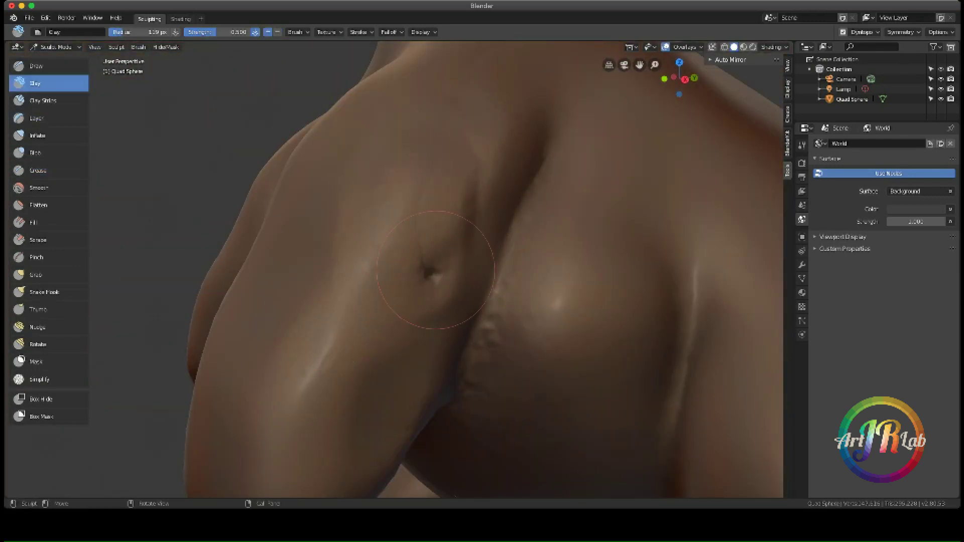
Zoom out over the whole rabbit and bring up the save-file window.
middle_click_drag(471, 184, 420, 278)
scroll(420, 278, "down", 4)
scroll(420, 279, "down", 5)
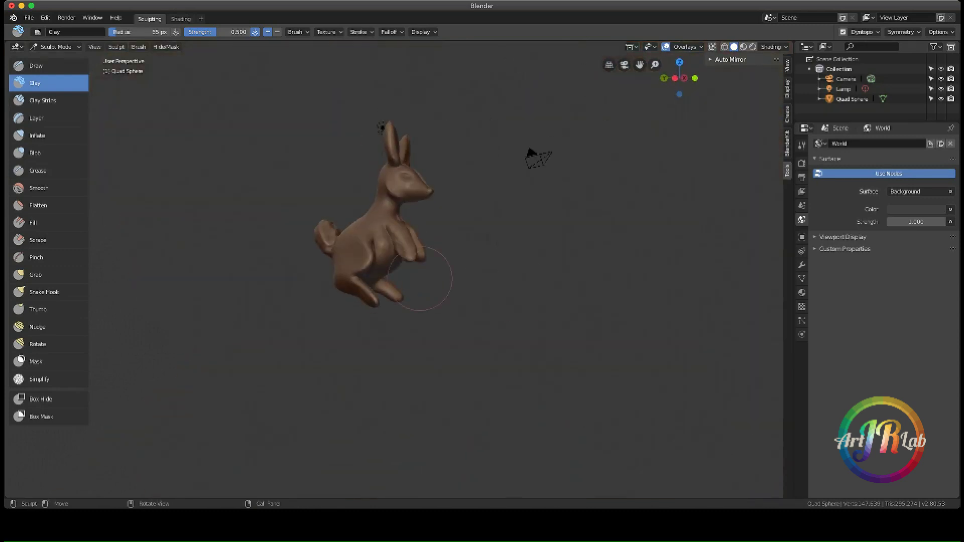
key("ctrl+s")
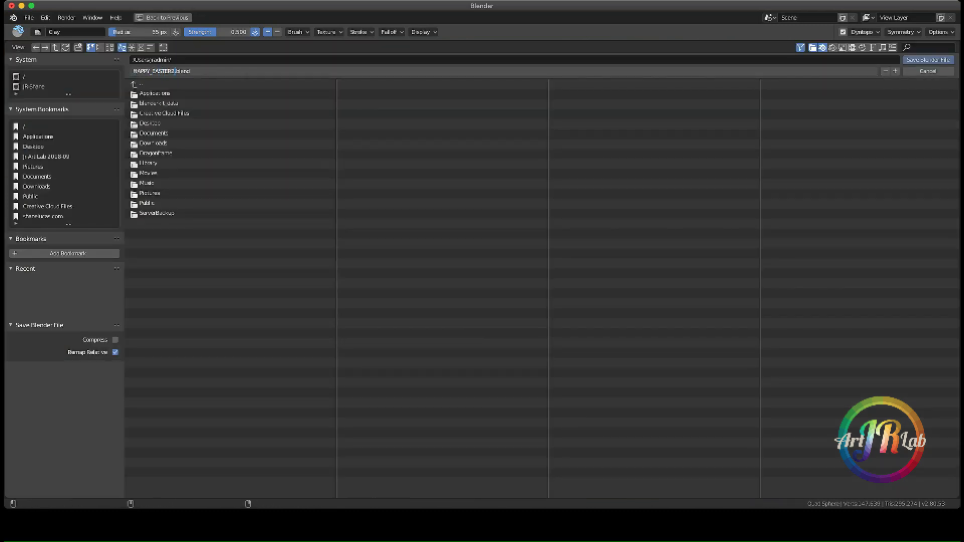
Save the file as HAPPY_EASTER2019.blend and orbit to view the rabbit from the front.
type("019")
key("Return")
mouse_move(527, 366)
middle_mouse_down()
mouse_move(477, 279)
mouse_move(442, 329)
middle_mouse_up()
scroll(442, 329, "up", 5)
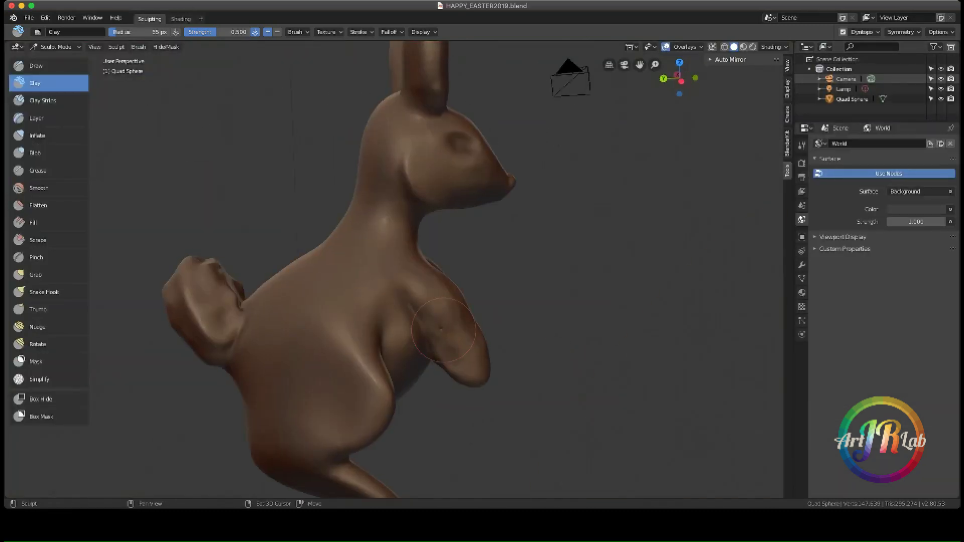
middle_click_drag(422, 279, 452, 312)
scroll(453, 312, "down", 5)
scroll(455, 315, "up", 3)
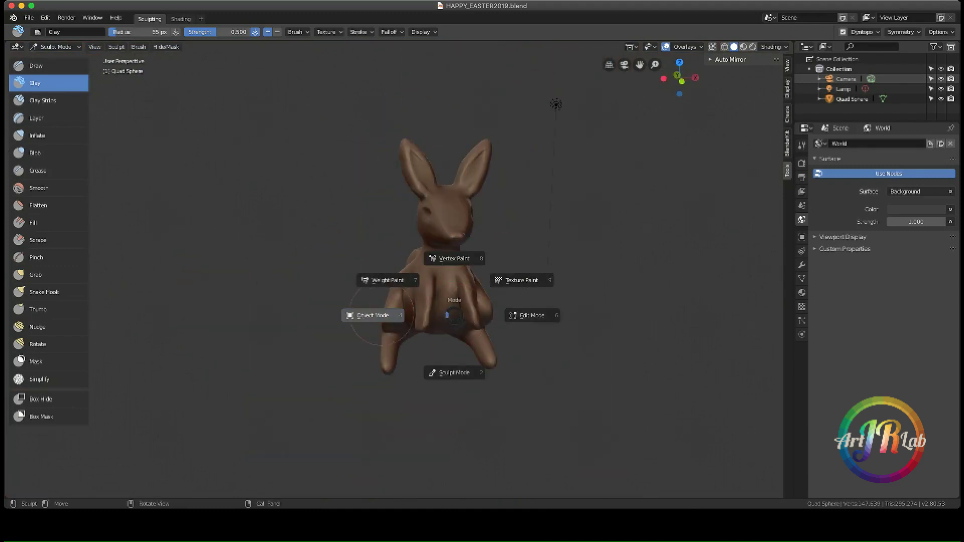
Place a flat ground plane under the rabbit's feet, then reselect the rabbit in Sculpt Mode.
left_click(373, 316)
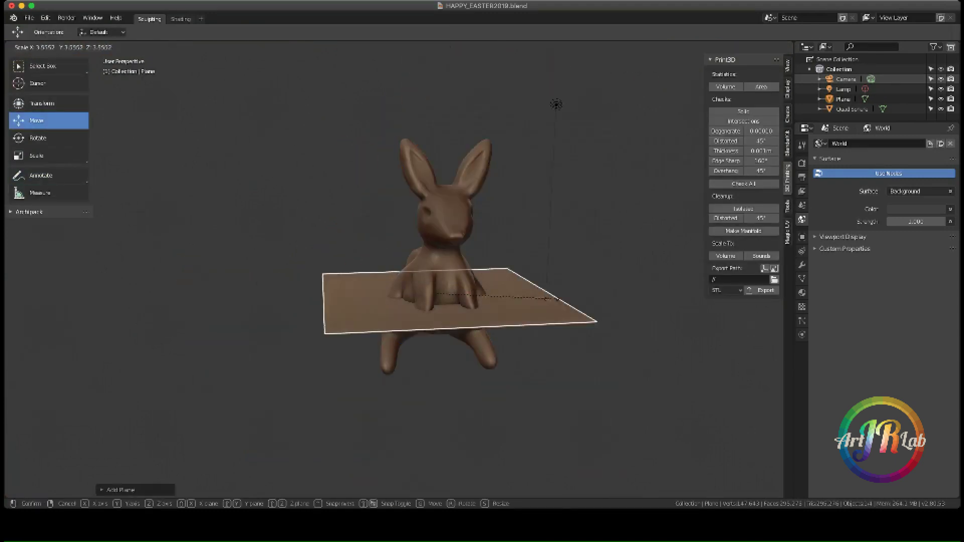
key("g")
left_click(450, 80)
scroll(451, 80, "up", 6)
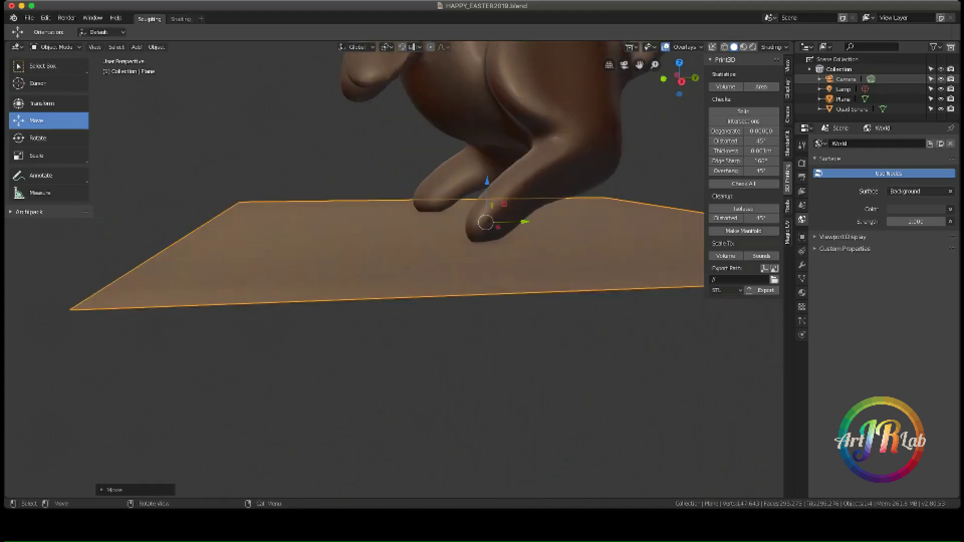
left_click(520, 211)
key("ctrl+Tab")
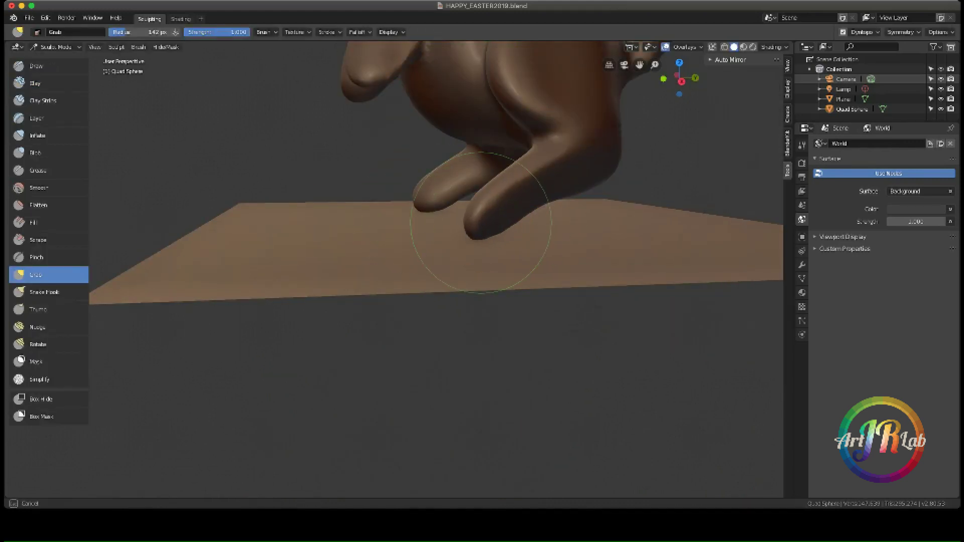
Fill out the rabbit's feet and front paws with the Inflate brush.
mouse_move(481, 223)
middle_mouse_down()
mouse_move(490, 190)
mouse_move(508, 177)
mouse_move(508, 259)
middle_mouse_up()
key("KP_3")
scroll(406, 239, "down", 8)
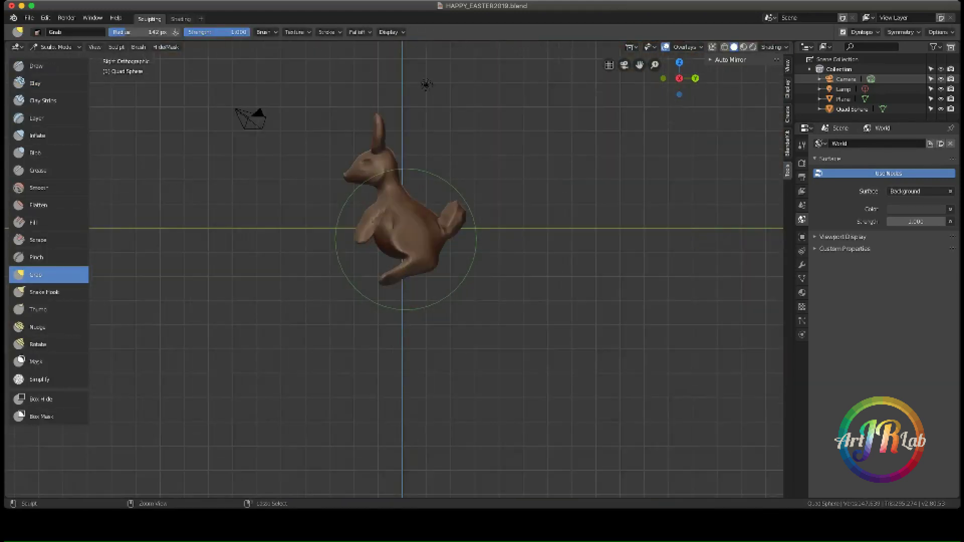
scroll(391, 256, "up", 5)
key("i")
scroll(370, 295, "up", 3)
scroll(390, 287, "up", 3)
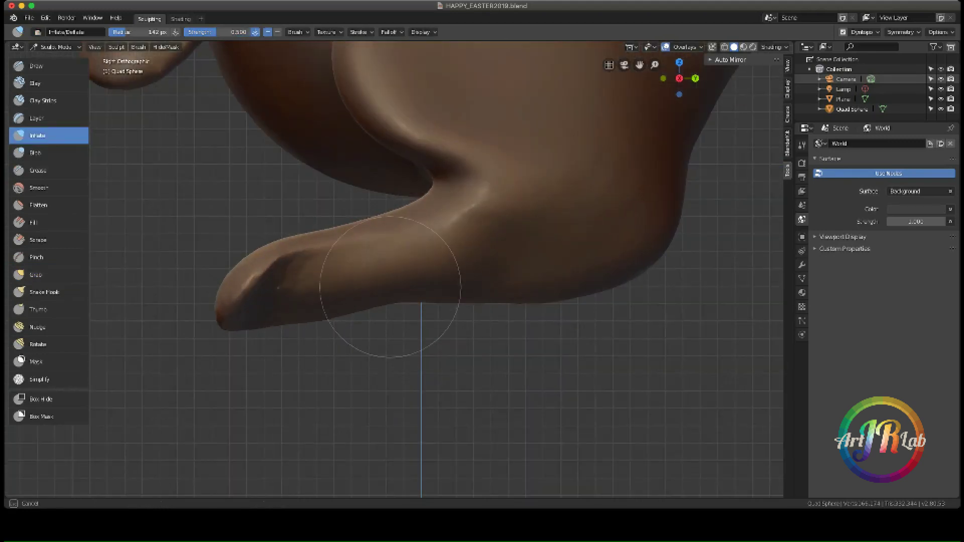
mouse_move(374, 332)
middle_mouse_down()
mouse_move(398, 319)
mouse_move(399, 355)
mouse_move(349, 241)
mouse_move(312, 335)
middle_mouse_up()
mouse_move(374, 332)
middle_mouse_down()
mouse_move(452, 345)
mouse_move(409, 355)
mouse_move(381, 331)
mouse_move(402, 301)
mouse_move(406, 329)
mouse_move(427, 337)
mouse_move(351, 382)
mouse_move(260, 357)
middle_mouse_up()
Build up the rabbit's body with the Draw brush, viewing it from front and behind.
key("x")
scroll(427, 331, "down", 2)
scroll(382, 362, "down", 3)
scroll(322, 405, "up", 5)
scroll(339, 392, "down", 3)
middle_click_drag(340, 393, 352, 387)
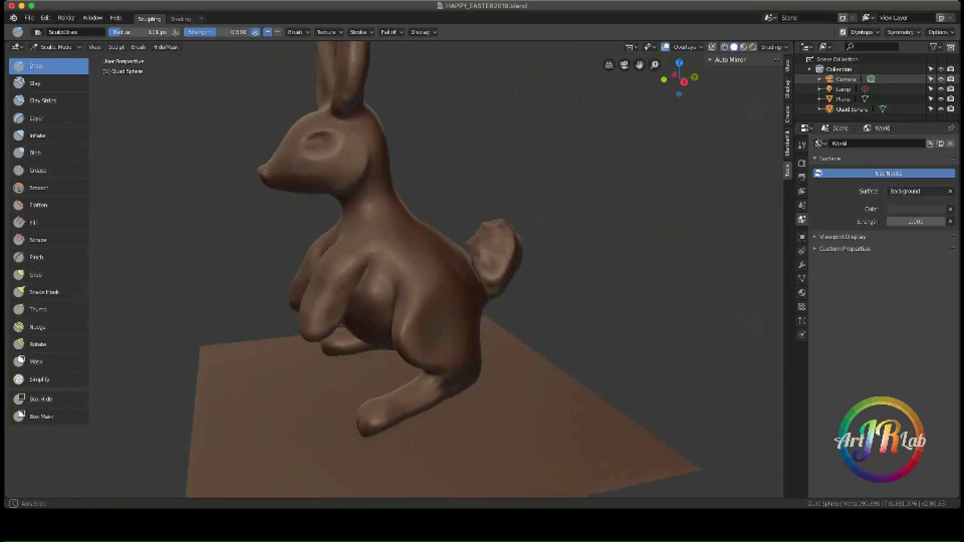
scroll(351, 387, "up", 4)
Define the rabbit's legs with the Crease brush, orbiting around the model.
key("shift+c")
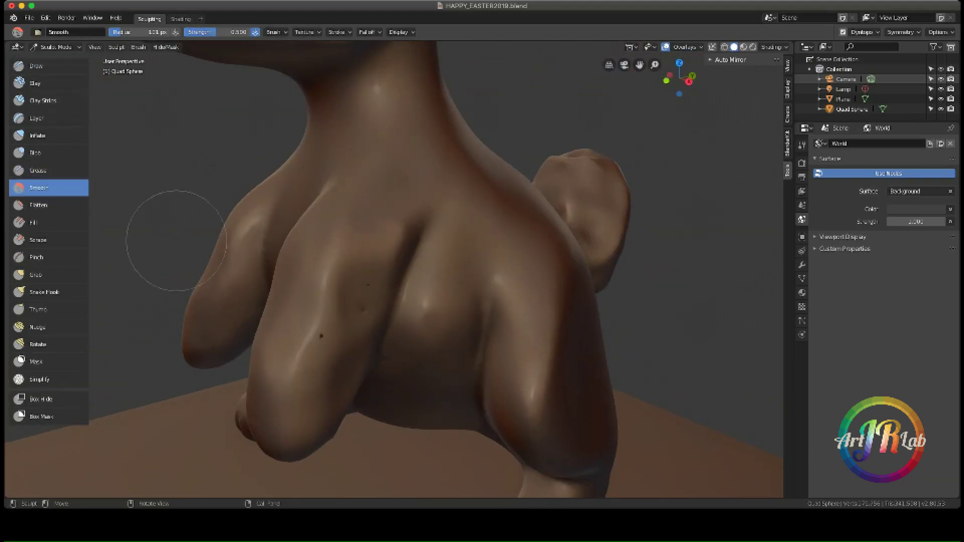
middle_click_drag(357, 279, 282, 236)
mouse_move(360, 305)
middle_mouse_down()
mouse_move(388, 301)
mouse_move(353, 311)
middle_mouse_up()
middle_click_drag(422, 187, 382, 301)
scroll(382, 302, "down", 4)
scroll(381, 302, "up", 6)
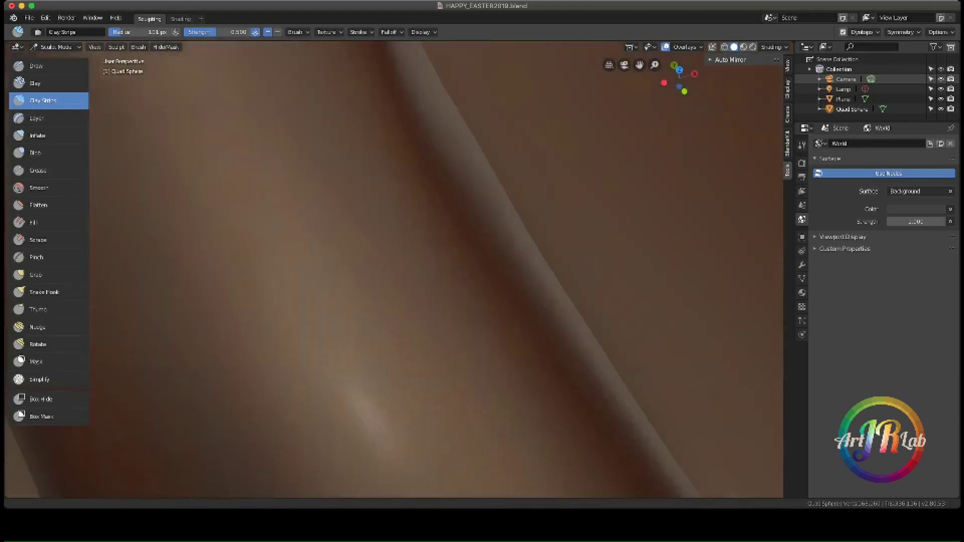
scroll(376, 321, "down", 8)
scroll(373, 334, "up", 3)
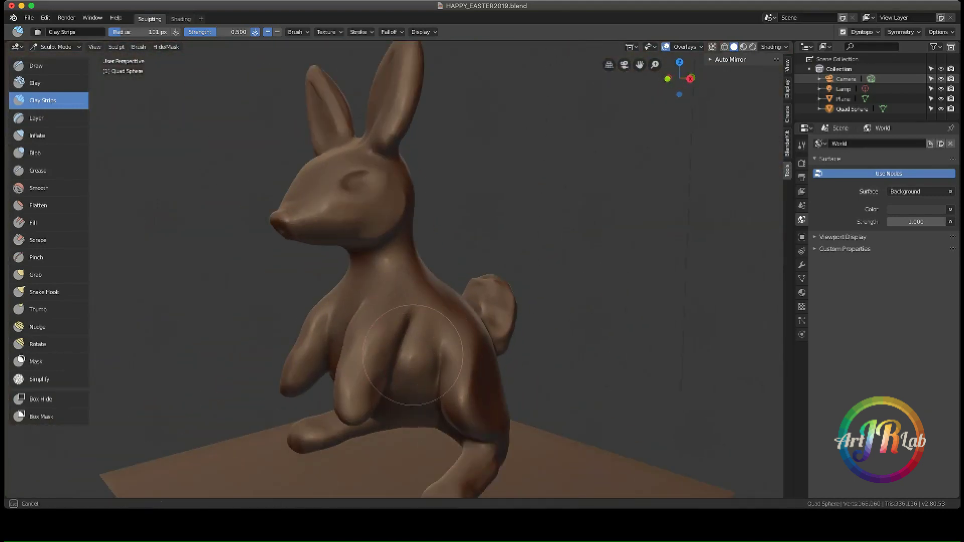
scroll(413, 355, "down", 3)
mouse_move(413, 355)
middle_mouse_down()
mouse_move(508, 153)
mouse_move(520, 104)
middle_mouse_up()
scroll(508, 153, "down", 4)
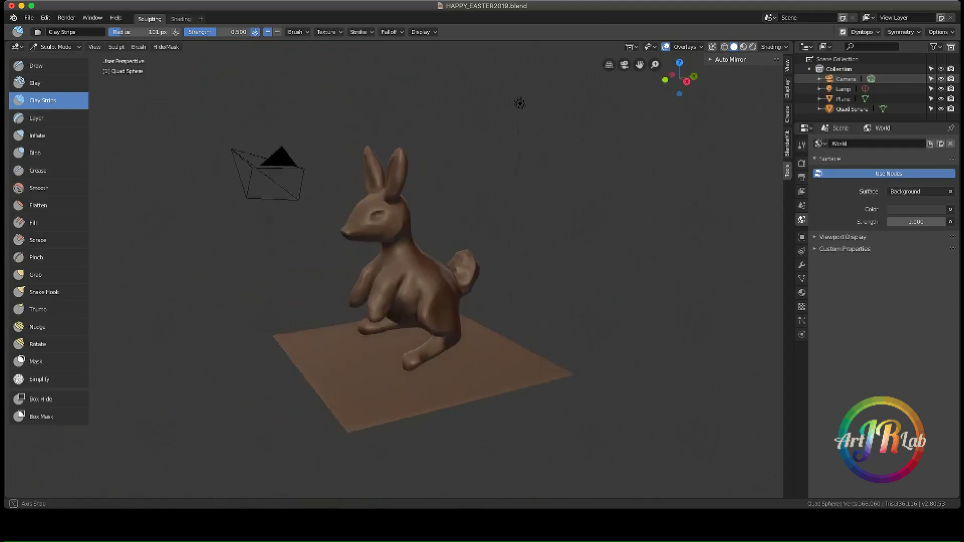
scroll(440, 307, "up", 5)
Soften the rabbit's front legs and chest with the Smooth brush.
key("shift+s")
scroll(441, 306, "up", 2)
middle_click_drag(394, 346, 361, 291)
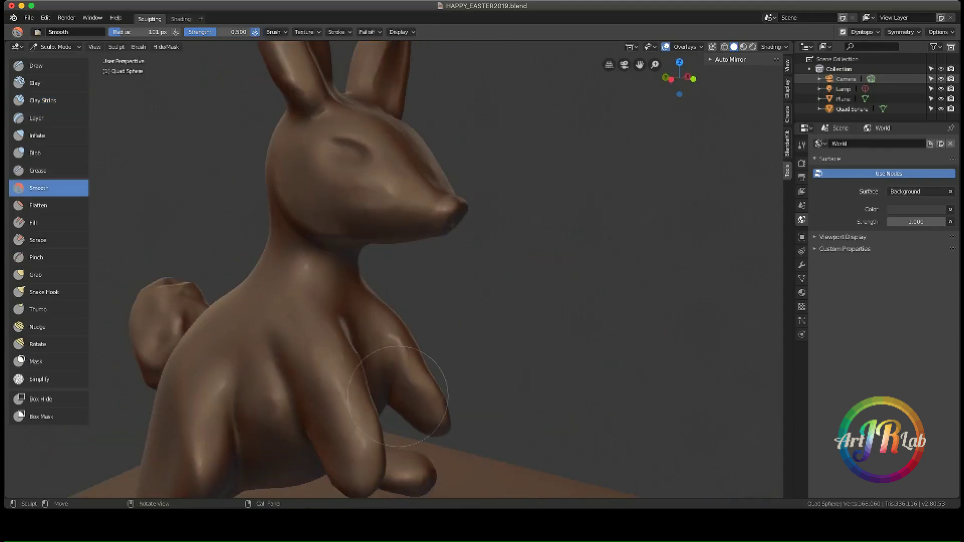
scroll(350, 268, "up", 3)
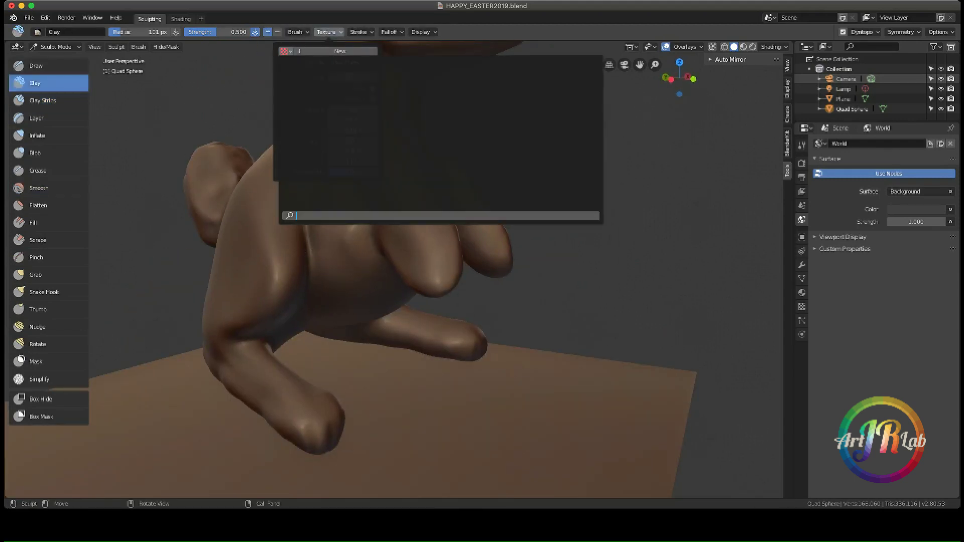
Leave Sculpt Mode for Object Mode through the Ctrl+Tab mode menu.
middle_click_drag(598, 138, 534, 258)
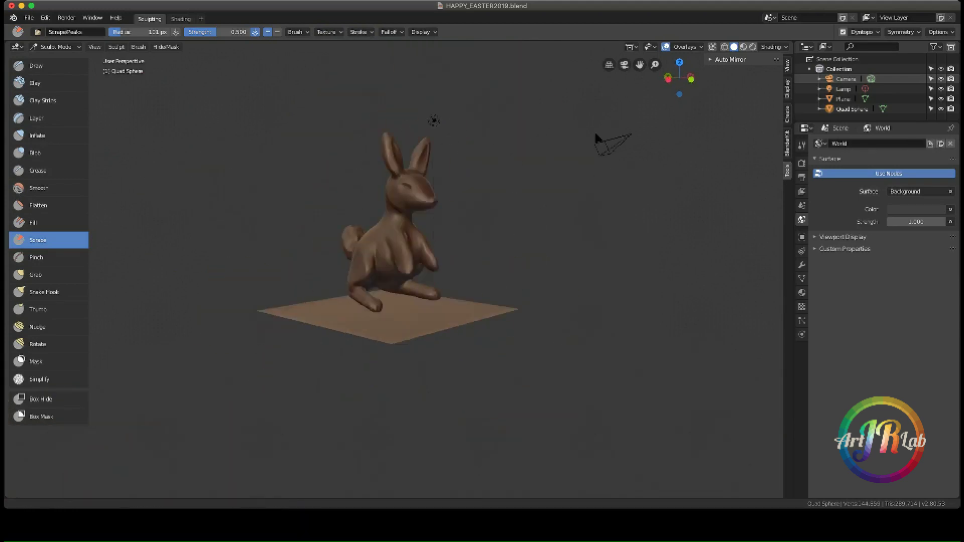
scroll(534, 258, "up", 3)
key("ctrl+Tab")
left_click(286, 200)
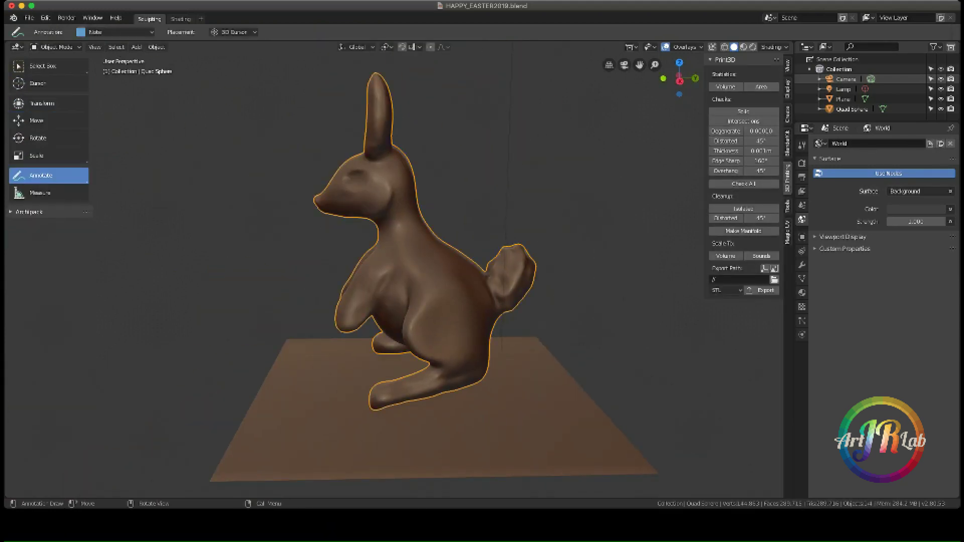
Run Clean Non-Manifold on the Quad Sphere from the 3D-Print sidebar.
scroll(743, 150, "up", 1, "ctrl")
scroll(743, 150, "up", 2, "ctrl")
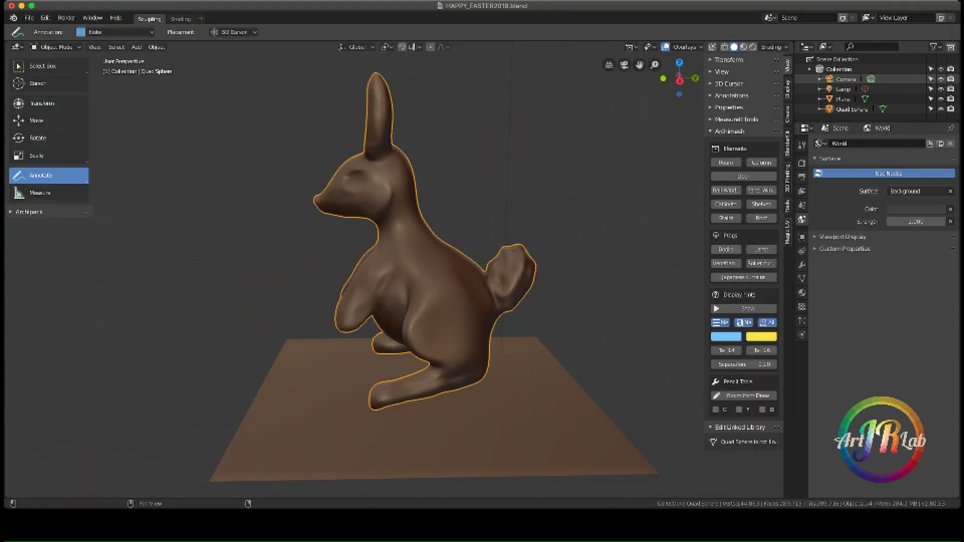
scroll(744, 151, "up", 1, "ctrl")
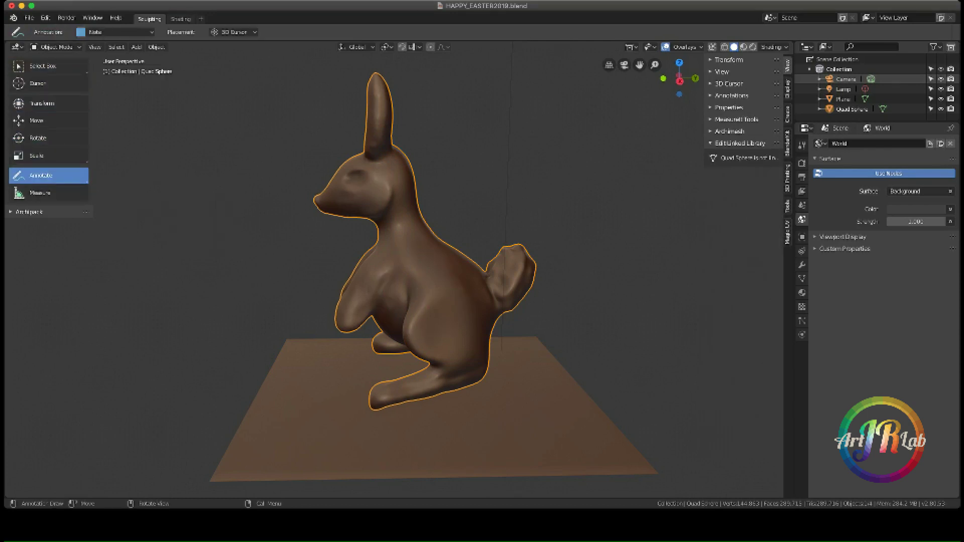
scroll(744, 201, "down", 1, "ctrl")
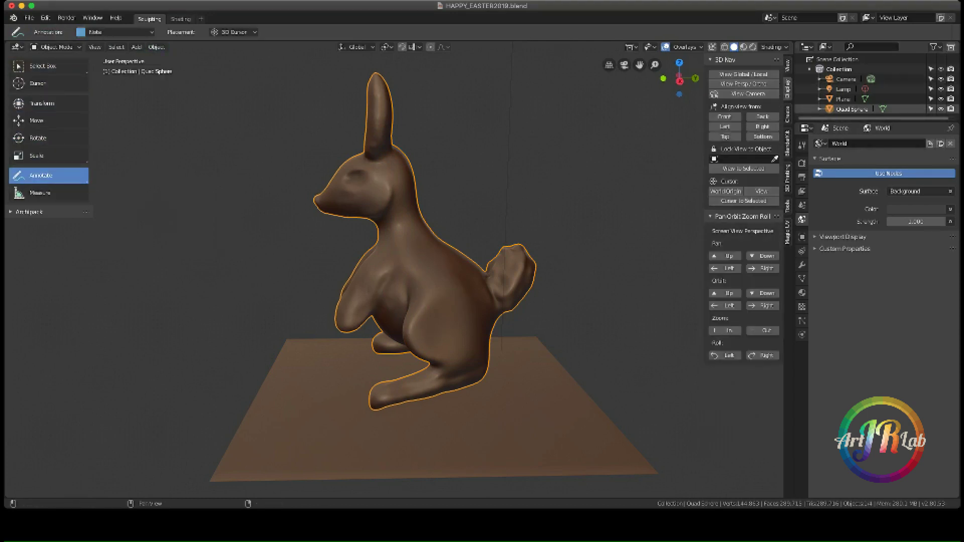
scroll(743, 201, "down", 1, "ctrl")
scroll(744, 201, "down", 1, "ctrl")
scroll(744, 201, "down", 1, "ctrl")
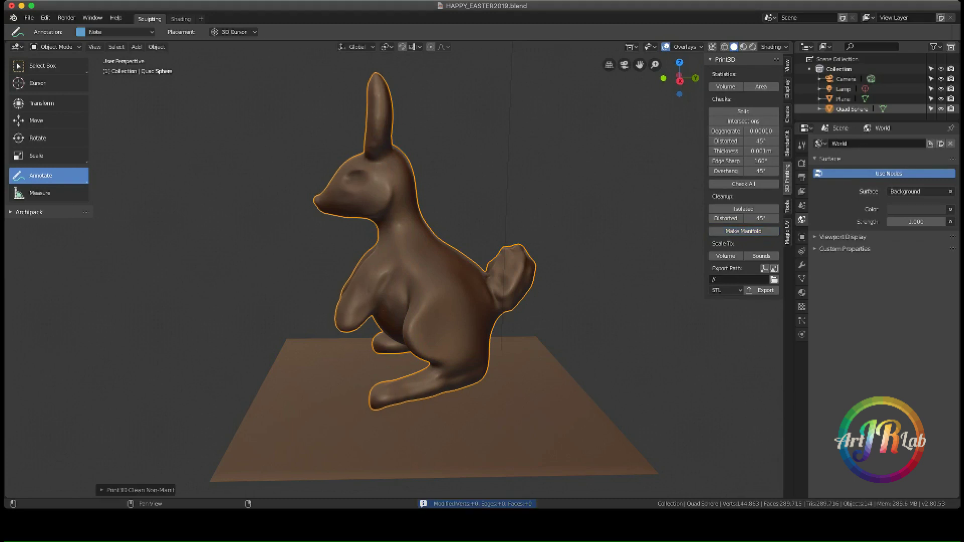